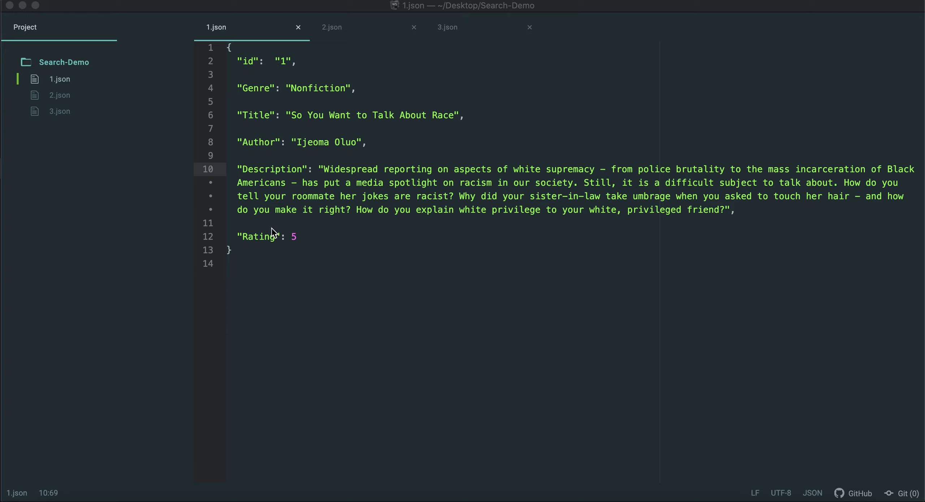
Step: Review the book records in 1.json, 2.json and 3.json, focusing on the Description text and the phrase "white supremacy" in 1.json
click(339, 29)
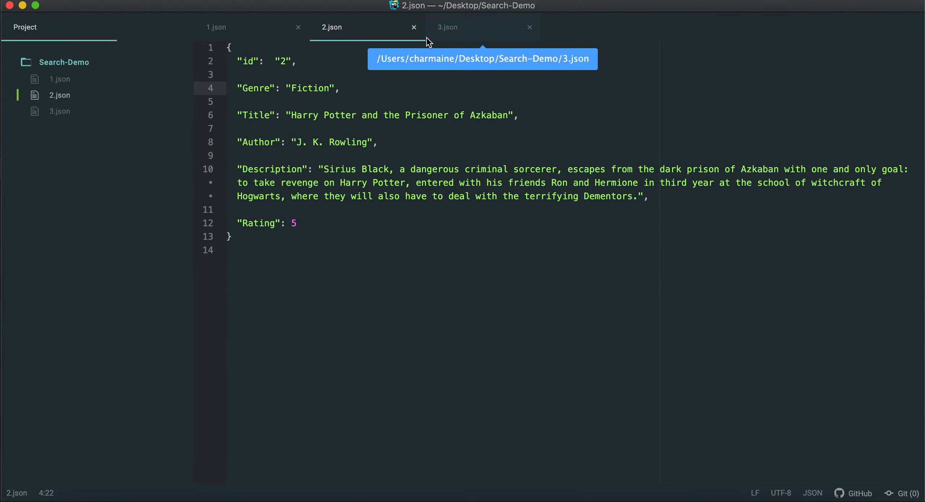
click(480, 33)
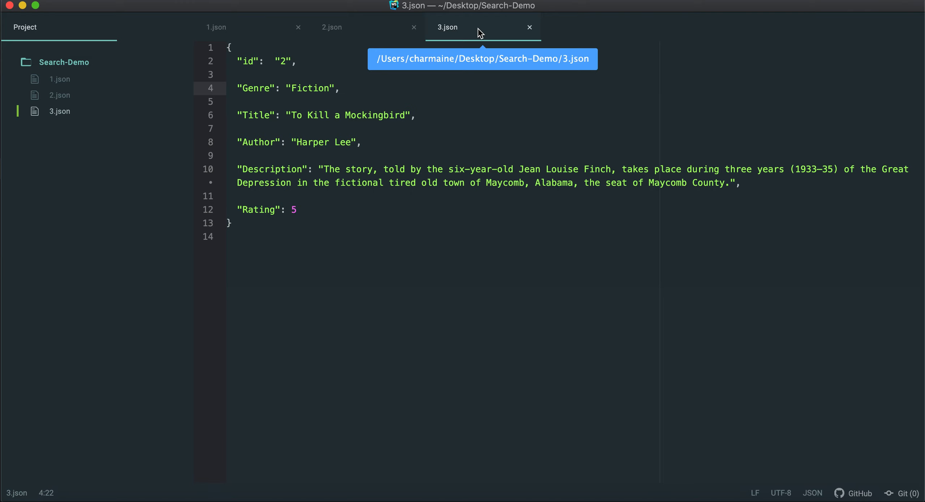
click(260, 35)
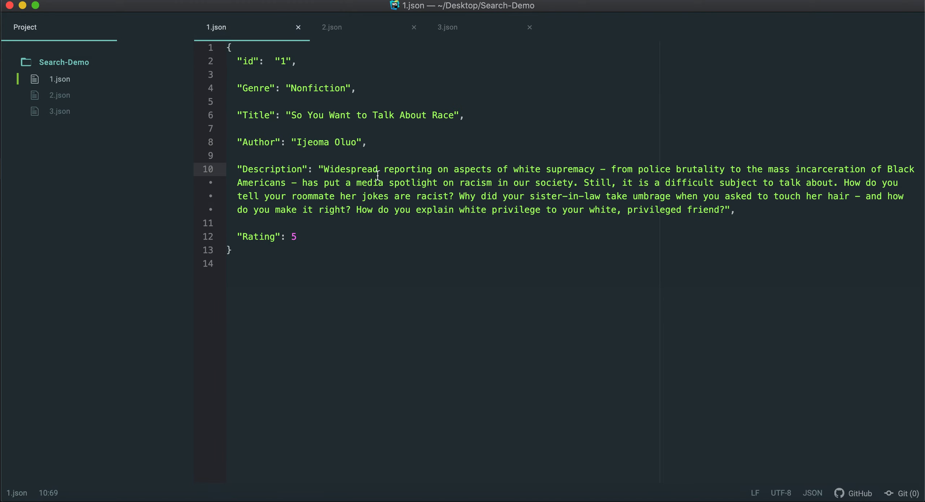
drag(322, 169, 725, 210)
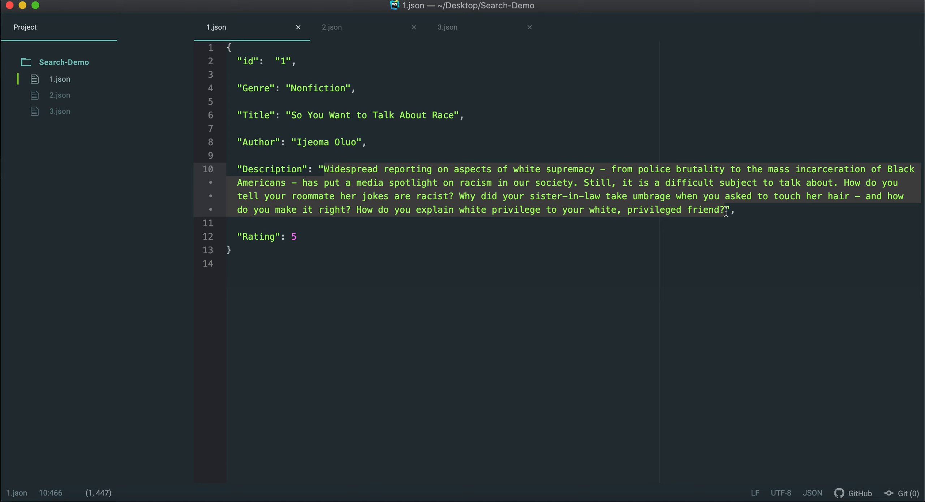
click(665, 196)
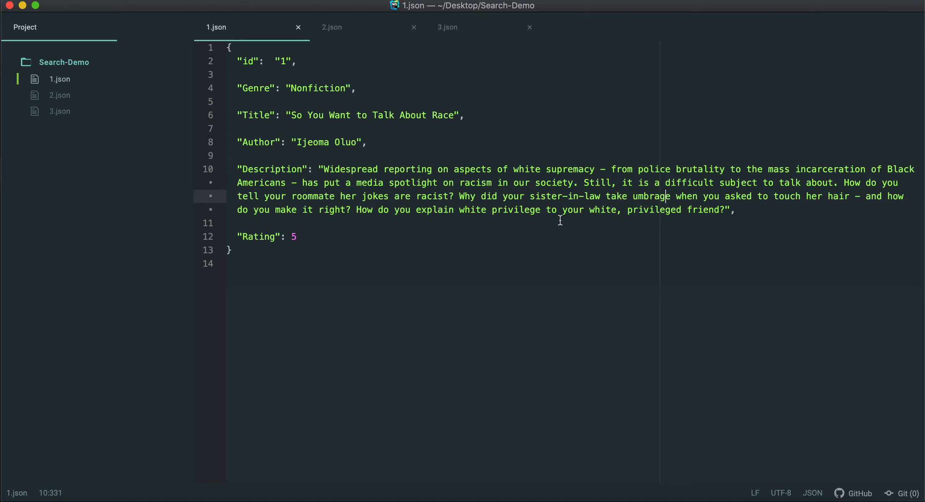
click(512, 169)
drag(513, 170, 595, 171)
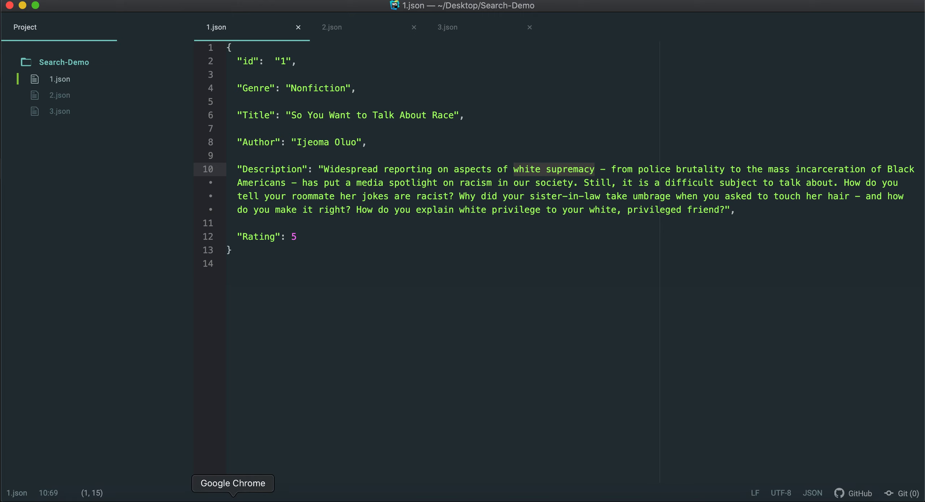
Step: Switch to Google Chrome and open the librarybooks blob container of the publiclibrarybooks storage account
click(238, 496)
scroll(486, 275, down, 2)
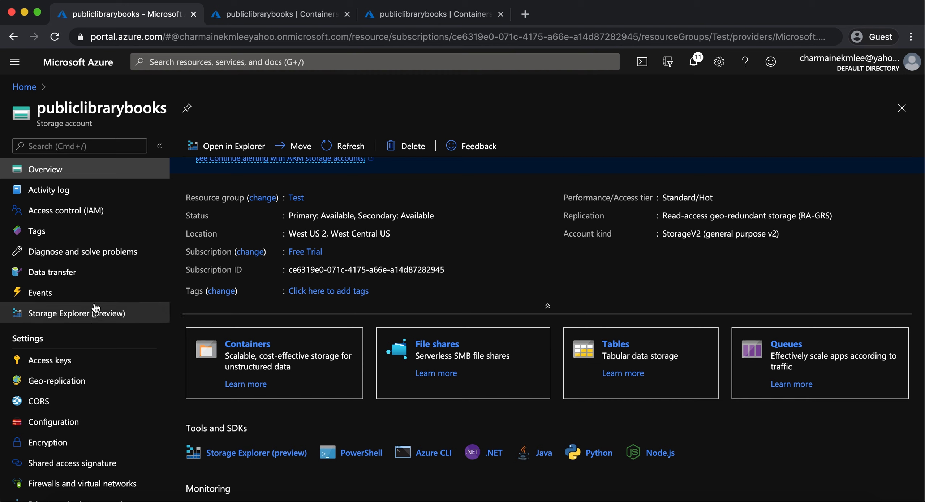
scroll(92, 307, down, 4)
scroll(92, 307, down, 6)
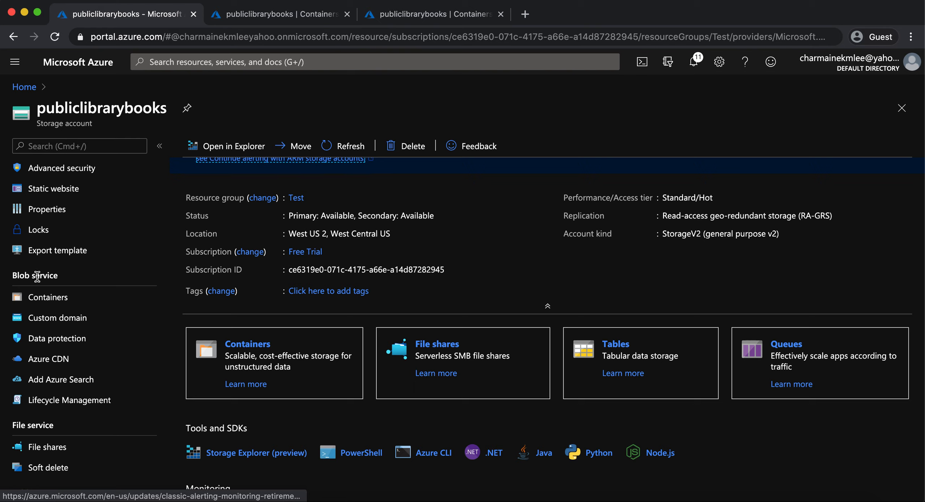
click(44, 299)
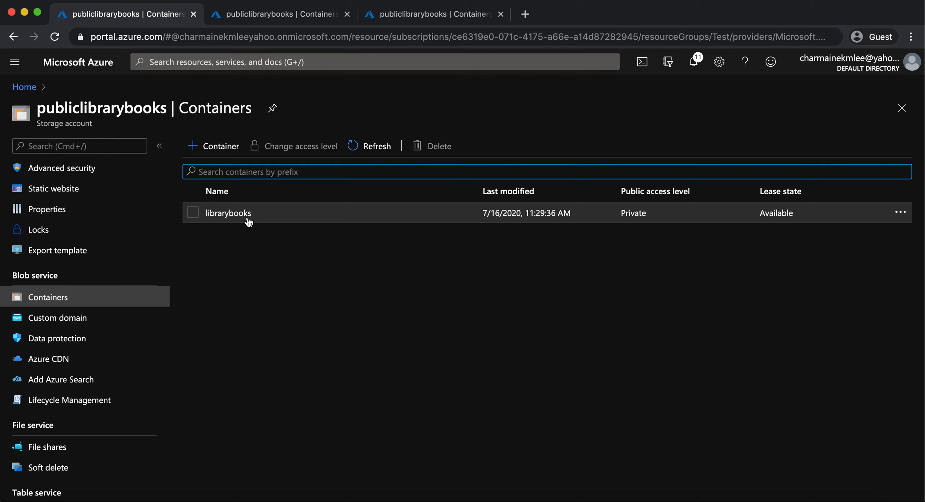
click(228, 214)
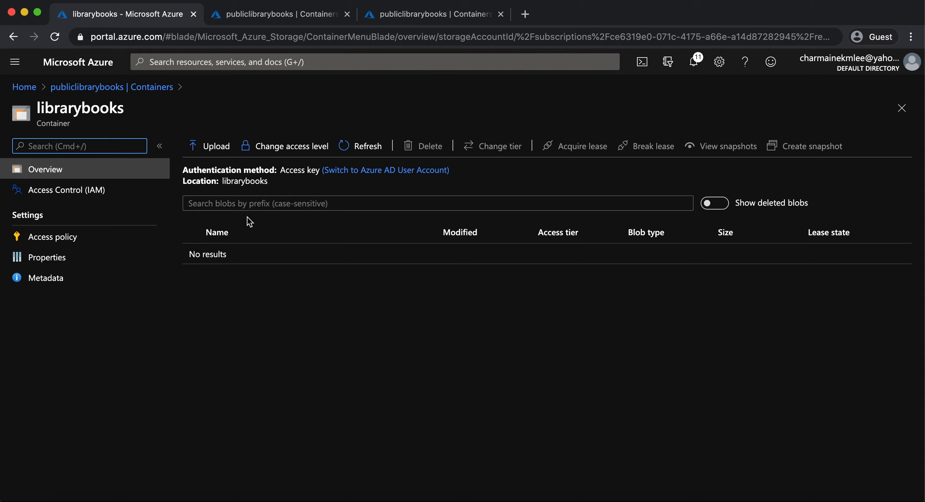
Step: Upload 1.json, 2.json and 3.json from the Search-Demo folder to the librarybooks container and dismiss the upload notifications
click(217, 146)
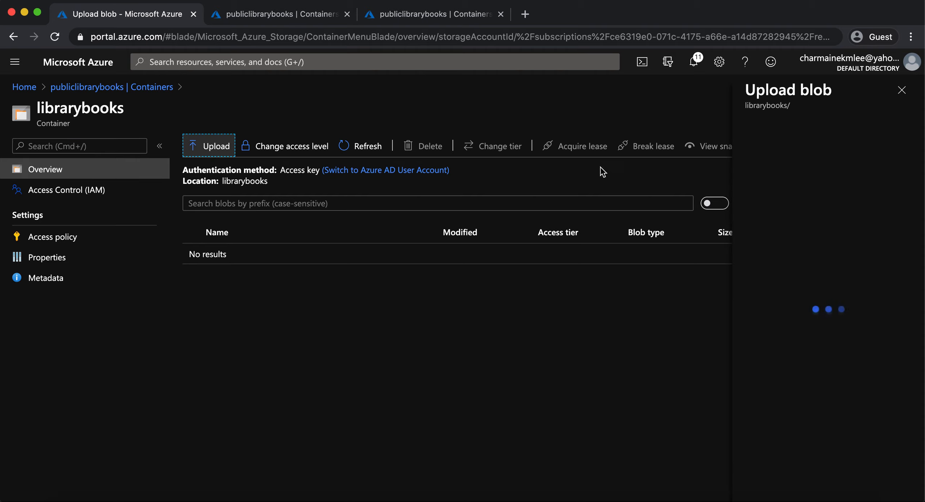
click(905, 143)
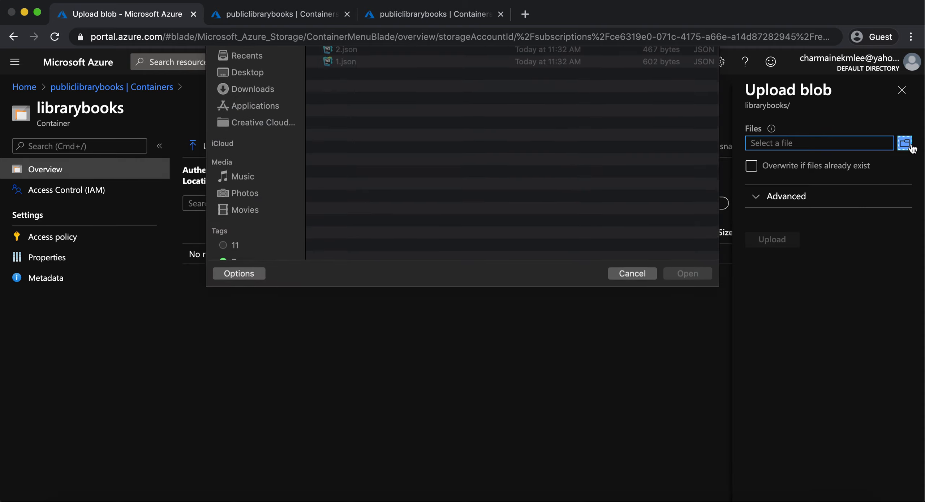
click(413, 96)
shift+click(404, 121)
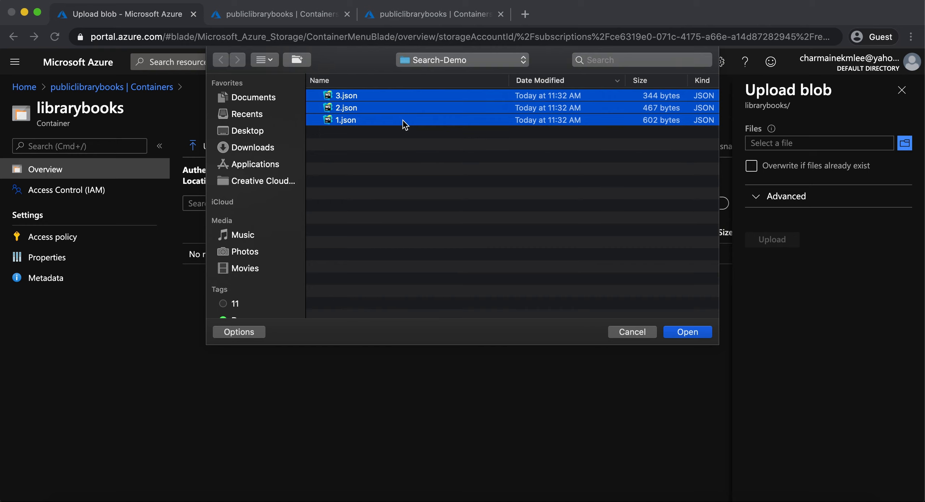
click(685, 333)
click(773, 239)
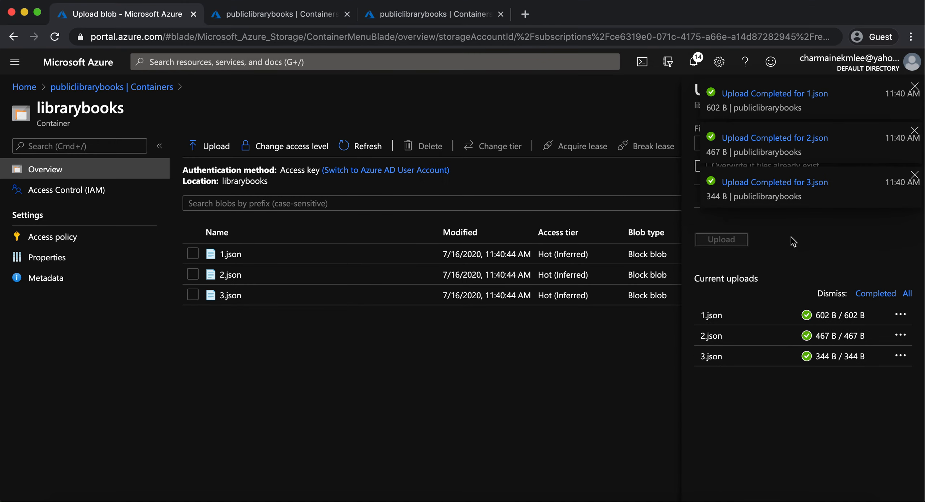
click(915, 86)
click(915, 87)
click(913, 90)
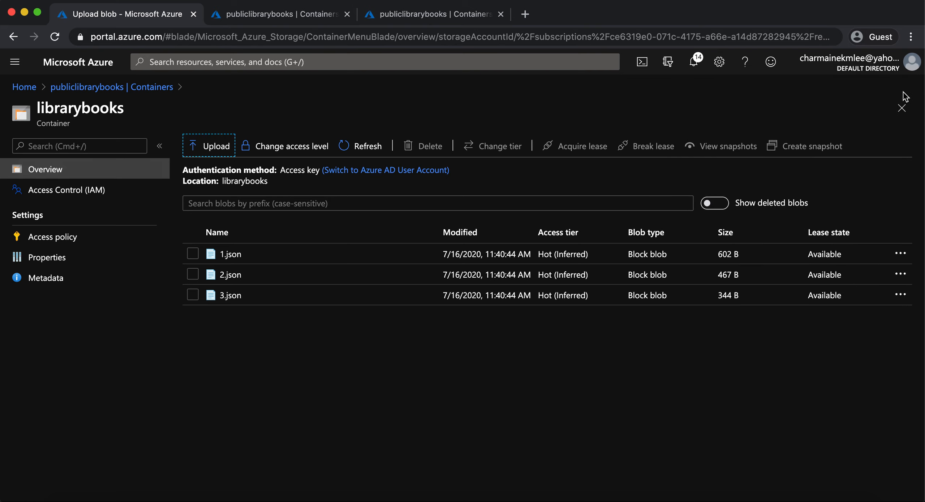
Step: Start adding Azure Search to the publiclibrarybooks storage account, using the existing librarysearchservice, and continue to the data connection
click(122, 87)
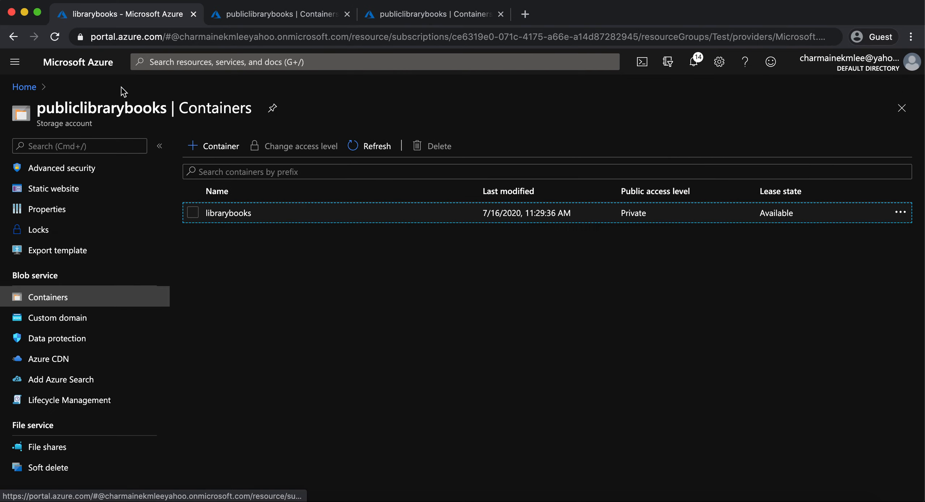
click(82, 386)
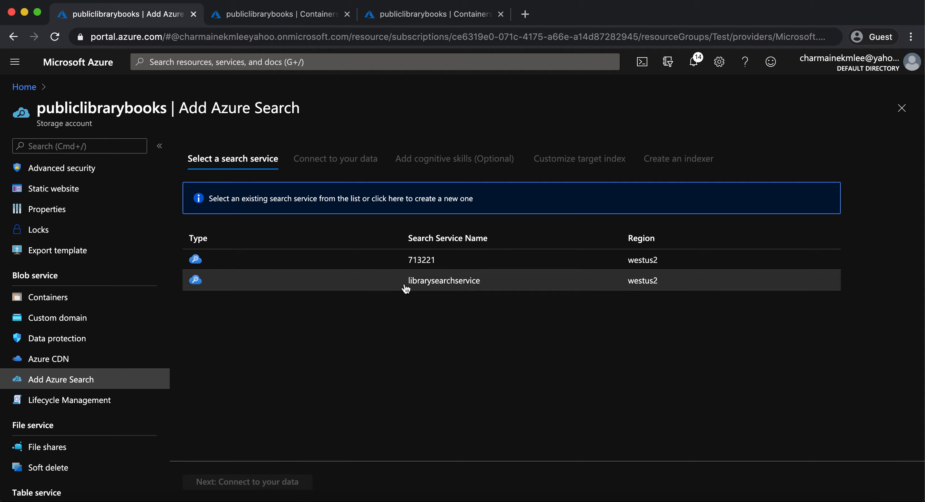
click(503, 287)
click(305, 483)
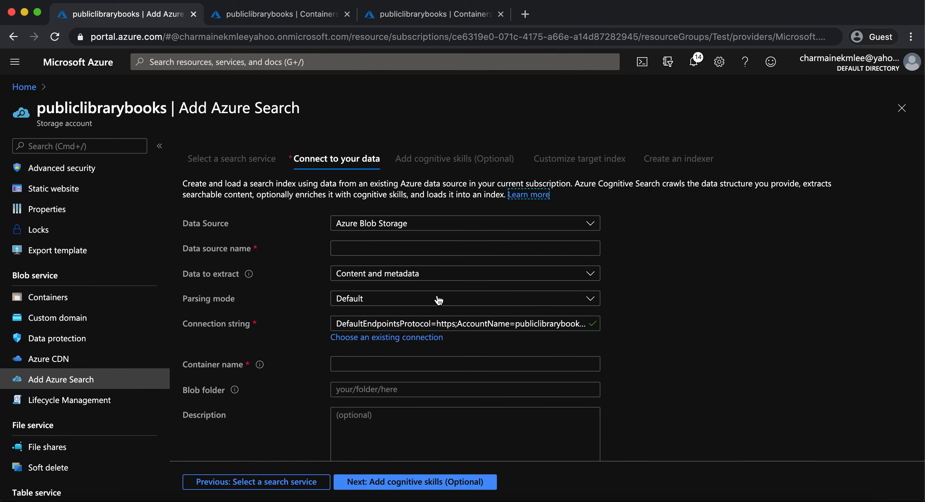
Step: Name the data source librarydatasource and set its parsing mode to JSON
scroll(428, 297, down, 1)
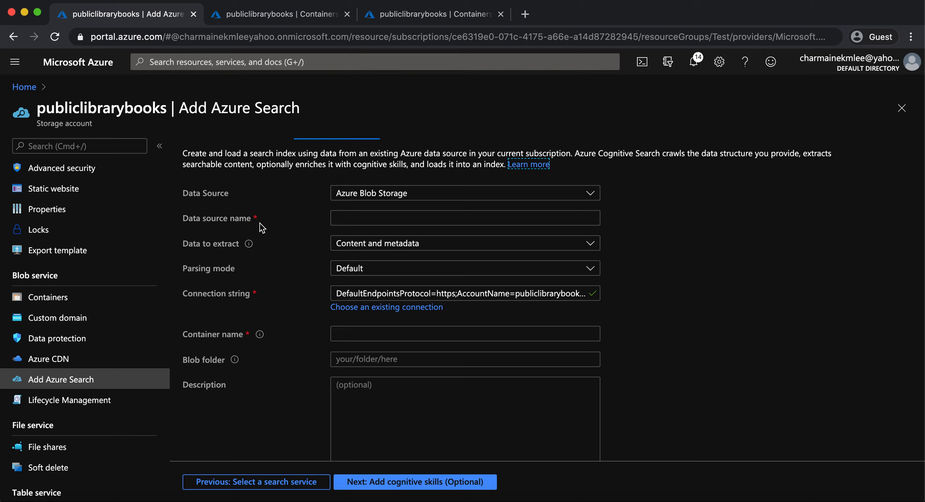
click(358, 219)
text(librarydatasource)
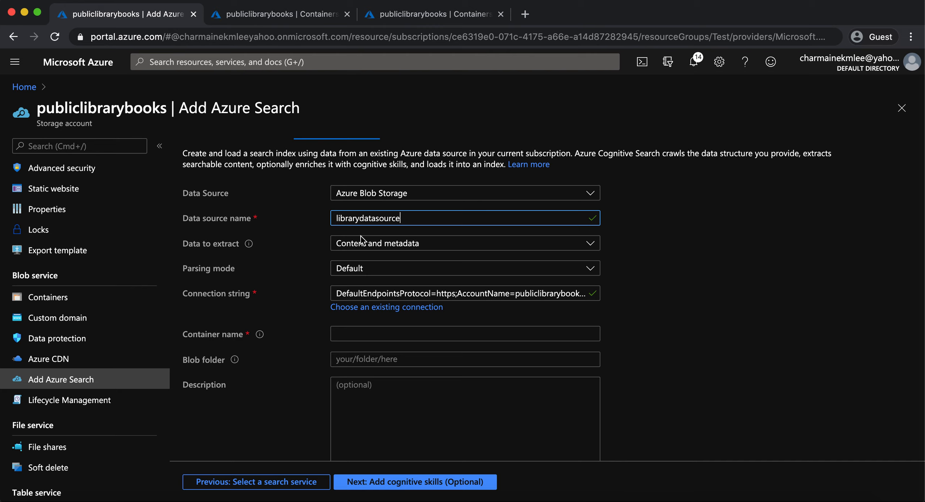
click(378, 269)
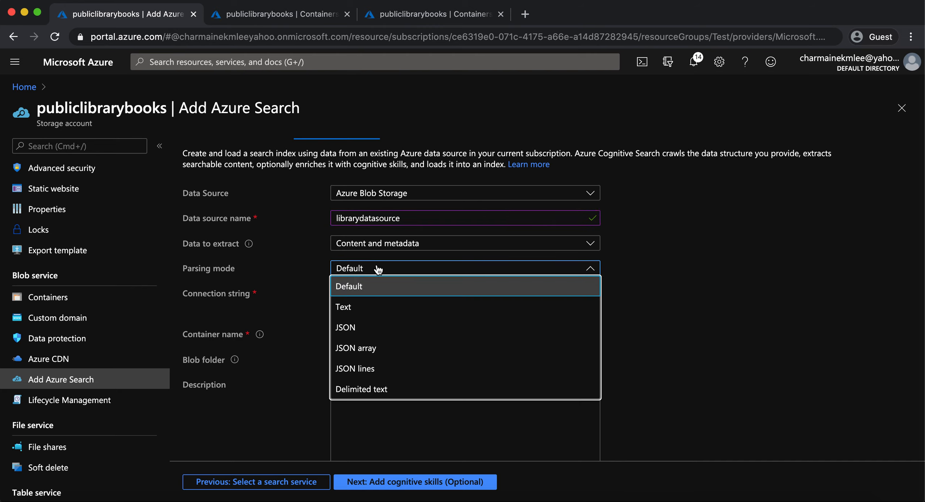
click(379, 329)
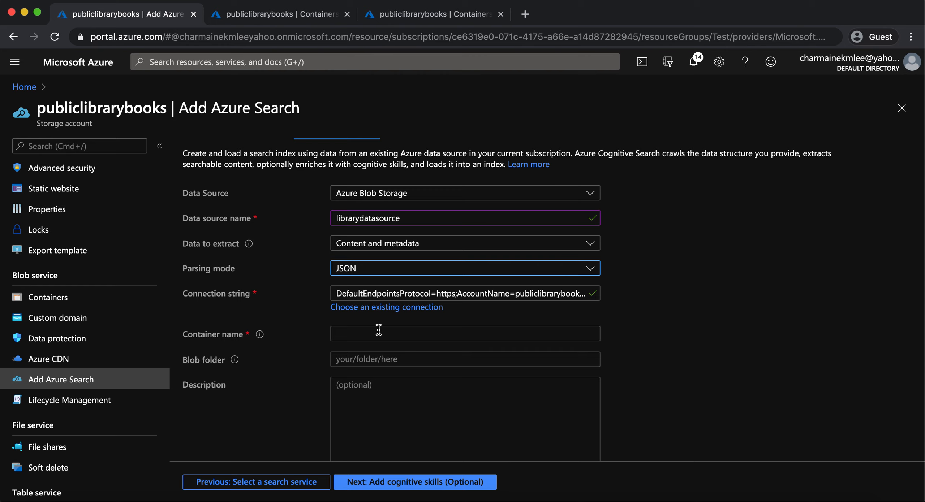
Step: Check the blob container's name, enter librarybooks as the data source's container name, and continue to the cognitive skills
scroll(379, 330, down, 1)
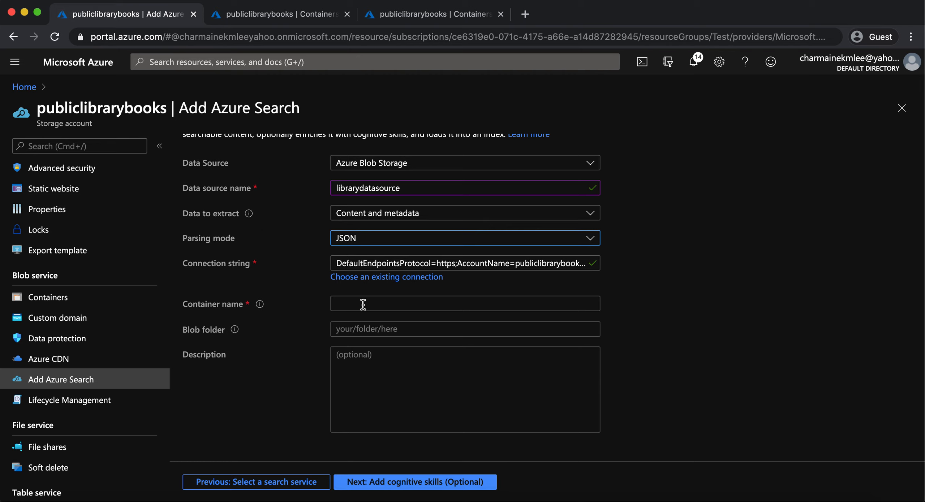
click(292, 18)
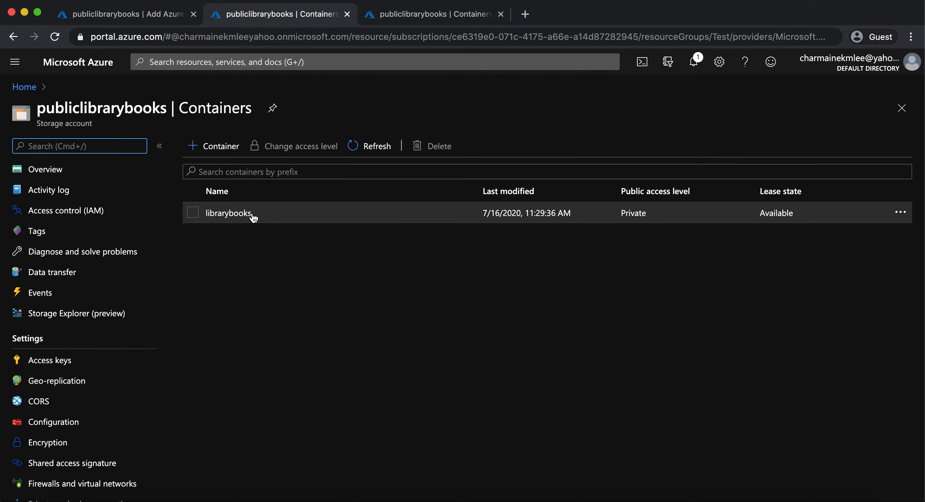
click(131, 8)
click(383, 303)
text(lib)
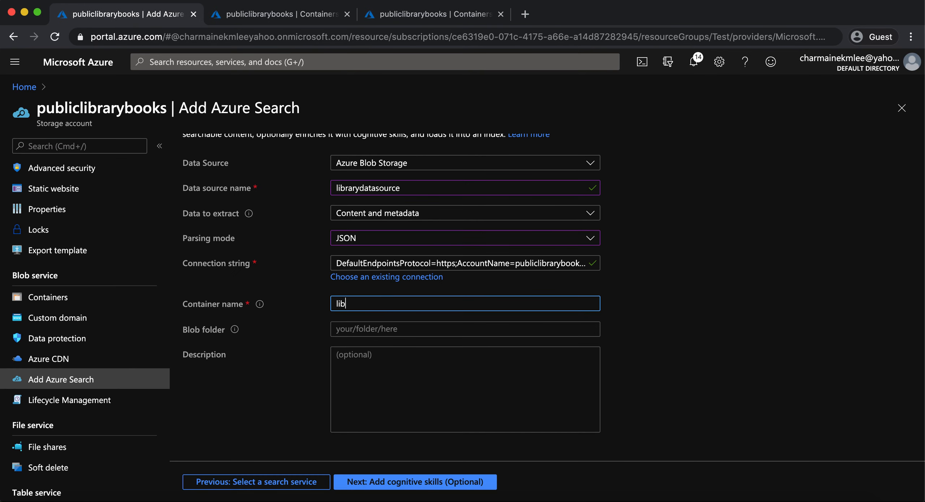
text(rarybooks)
click(422, 482)
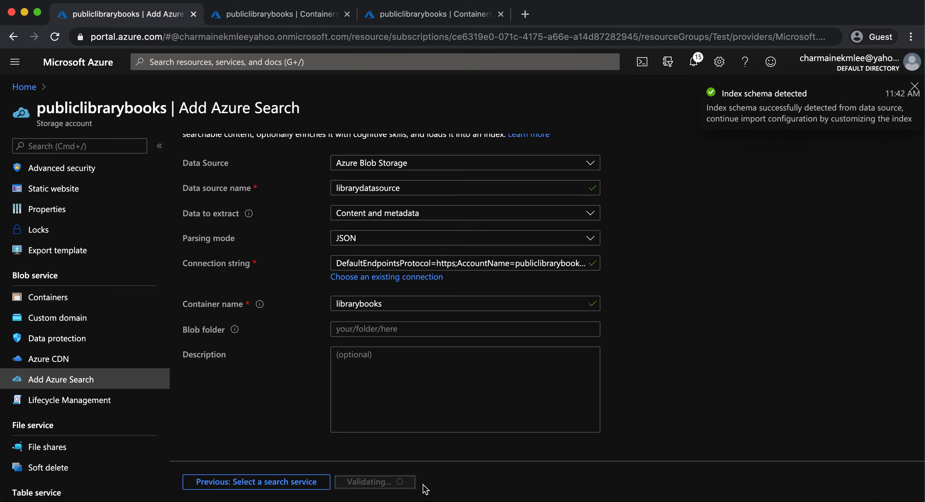
Step: Expand the Cognitive Services and enrichment settings, set the source data field to Description, and enable the Extract key phrases skill
click(275, 247)
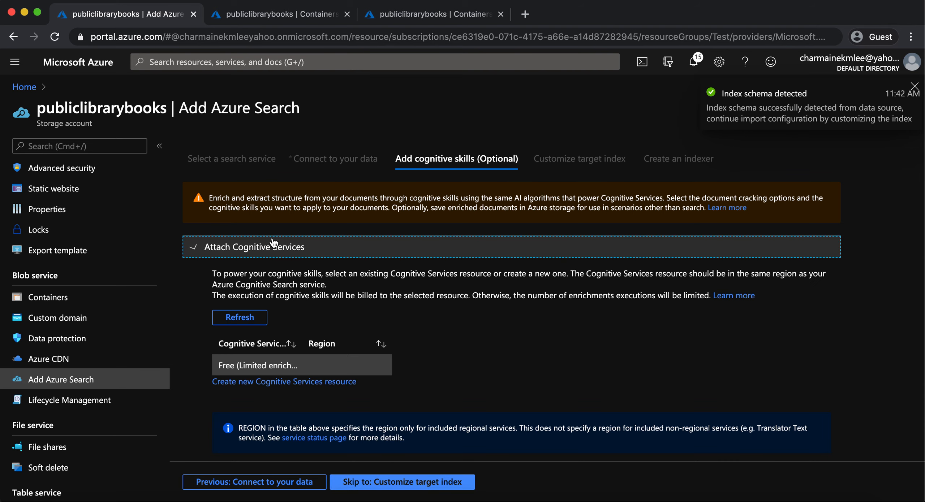
scroll(364, 327, down, 2)
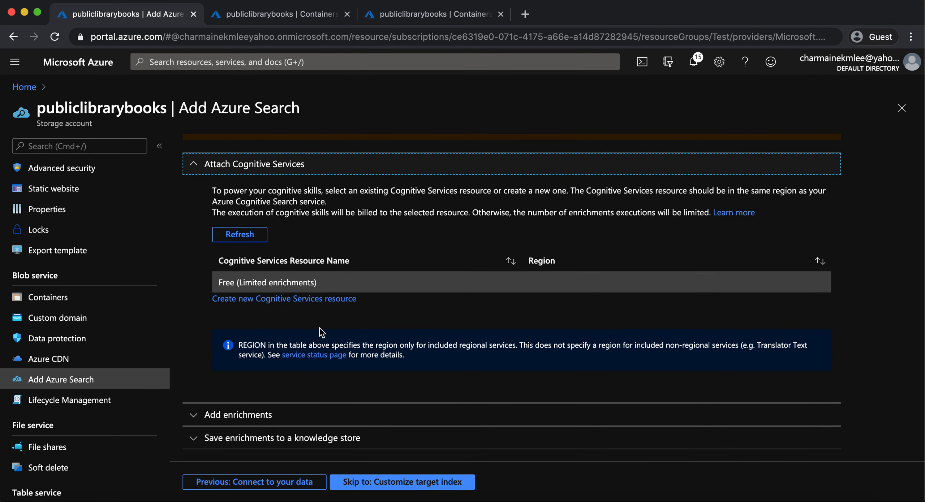
click(264, 407)
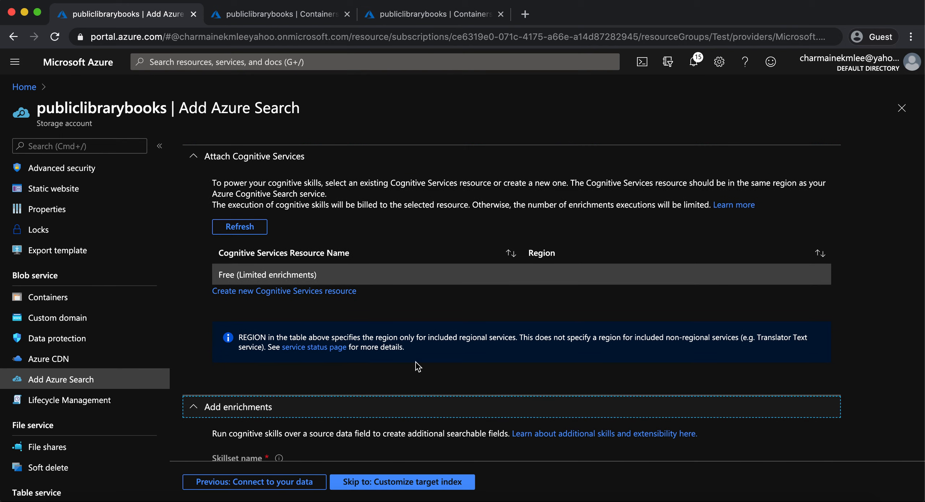
scroll(416, 362, down, 8)
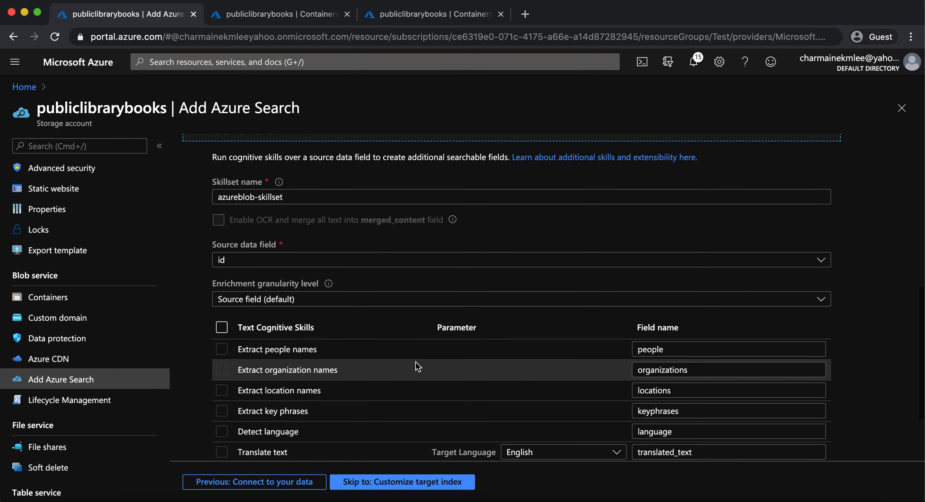
scroll(416, 362, down, 2)
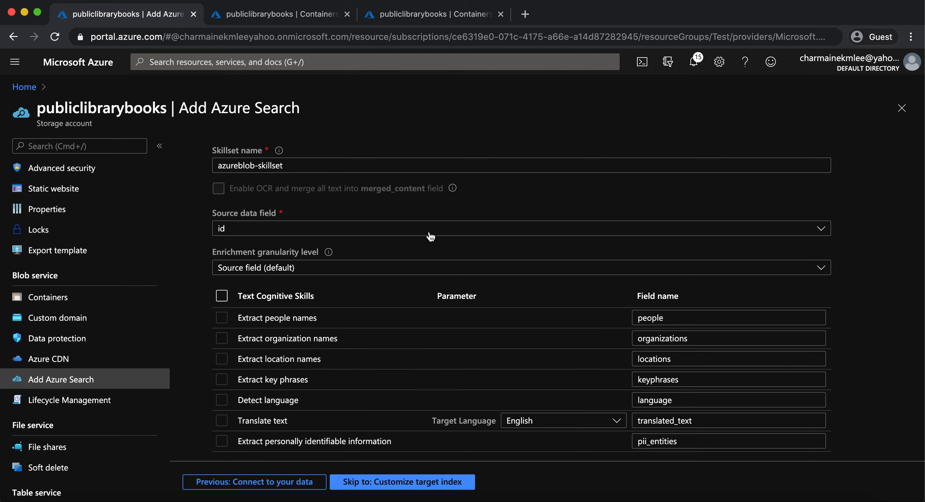
click(459, 229)
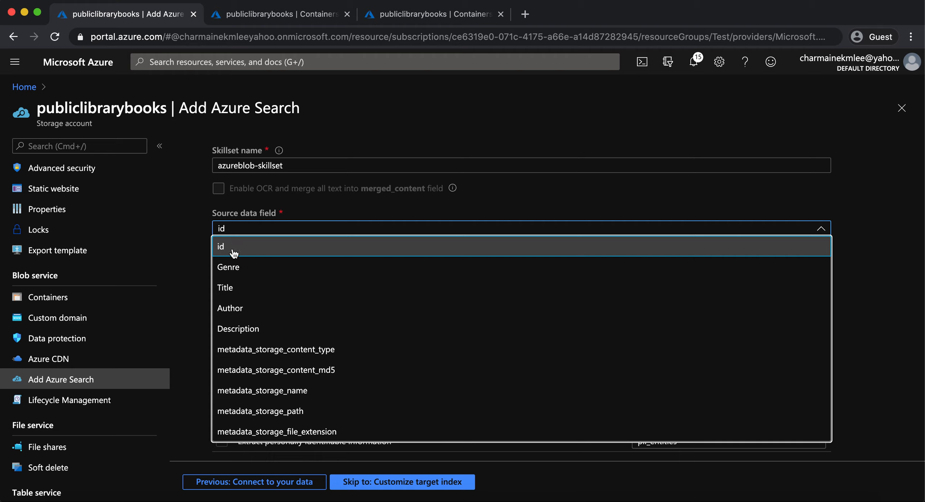
click(263, 330)
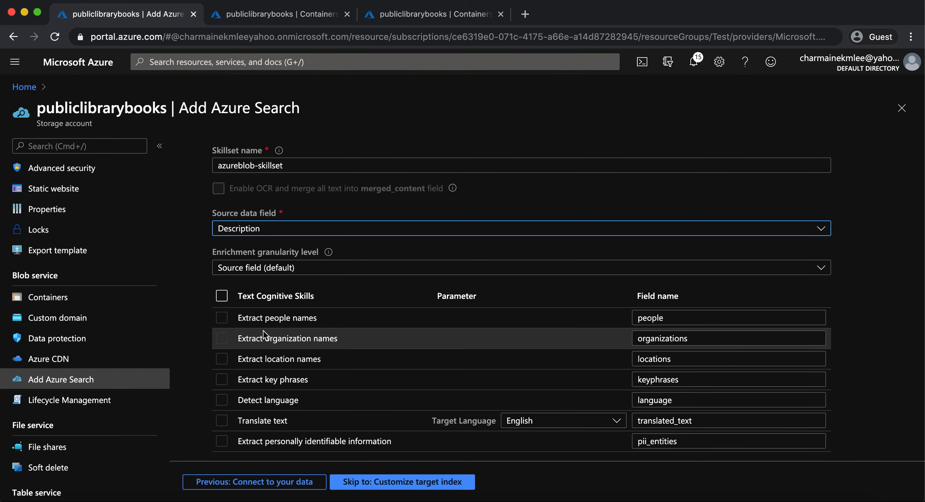
scroll(404, 280, down, 2)
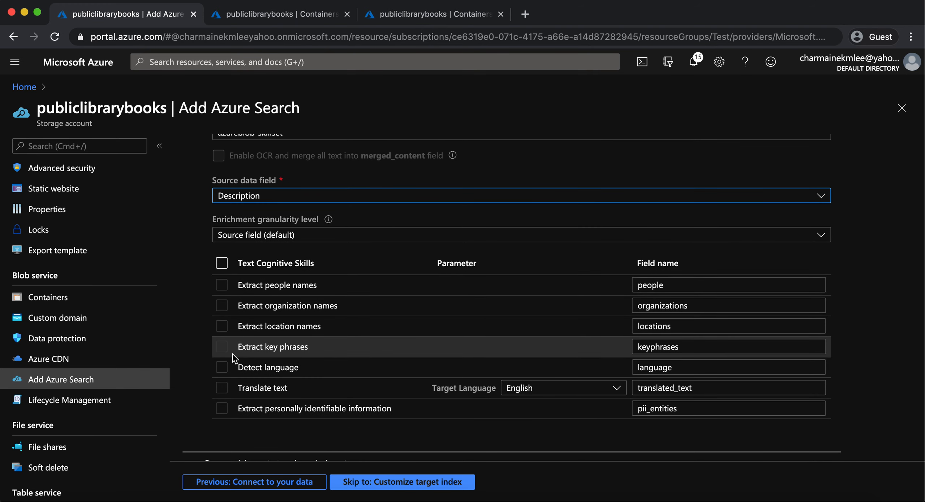
click(222, 347)
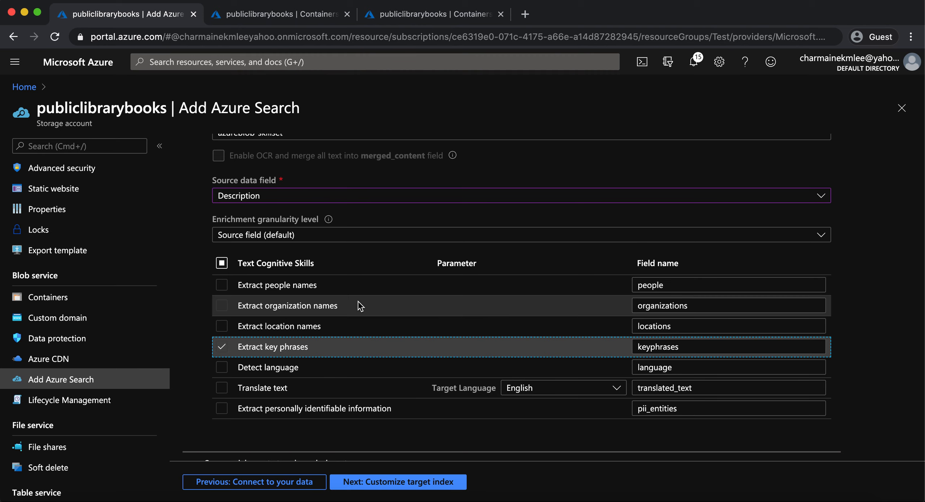
Step: Expand the knowledge store settings, review the projection options without selecting any, and continue to customizing the target index
scroll(359, 306, down, 1)
click(307, 421)
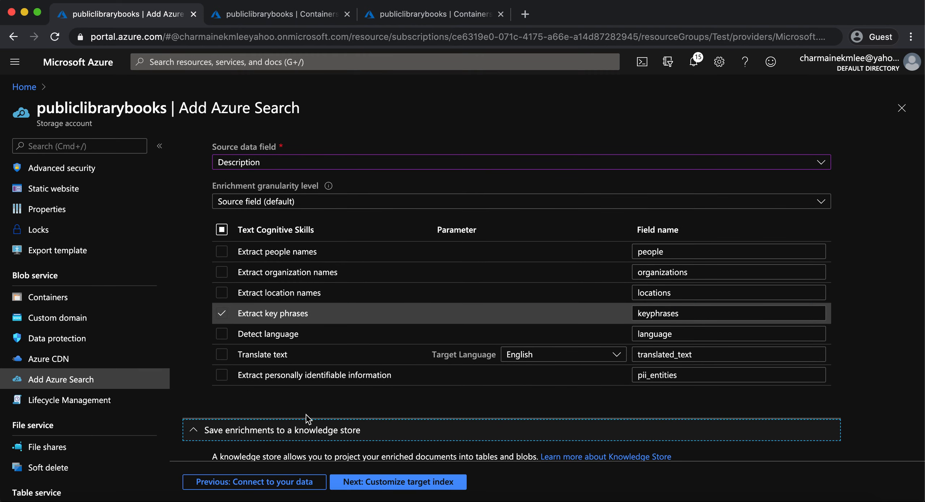
scroll(307, 420, down, 5)
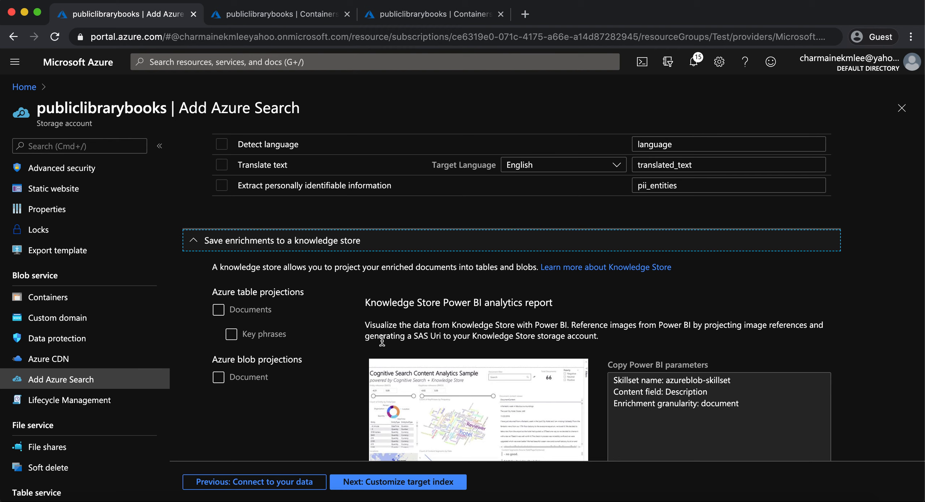
scroll(382, 340, down, 2)
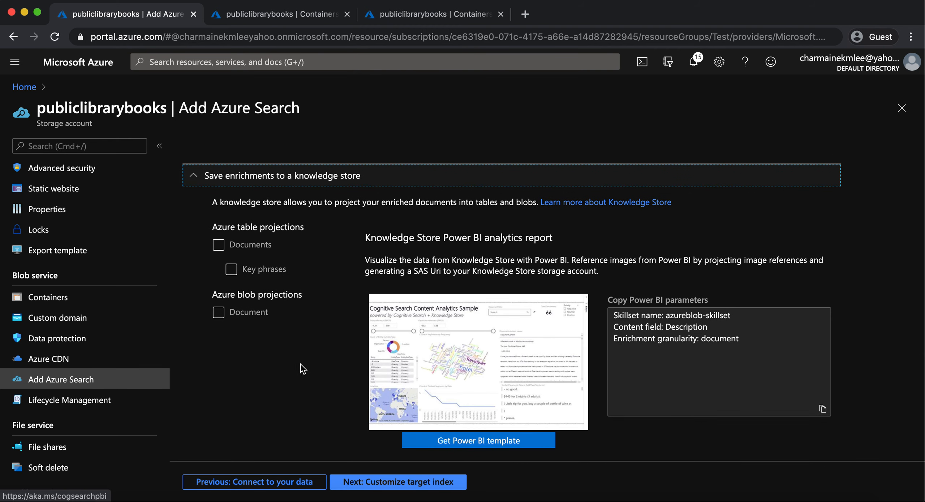
click(352, 483)
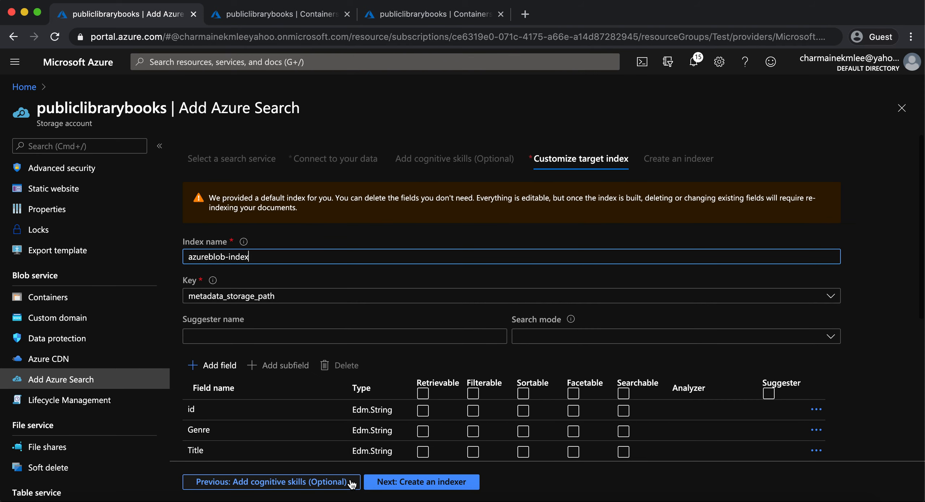
Step: Name the index's suggester sg and set its search mode to analyzingInfixMatching
scroll(443, 283, down, 1)
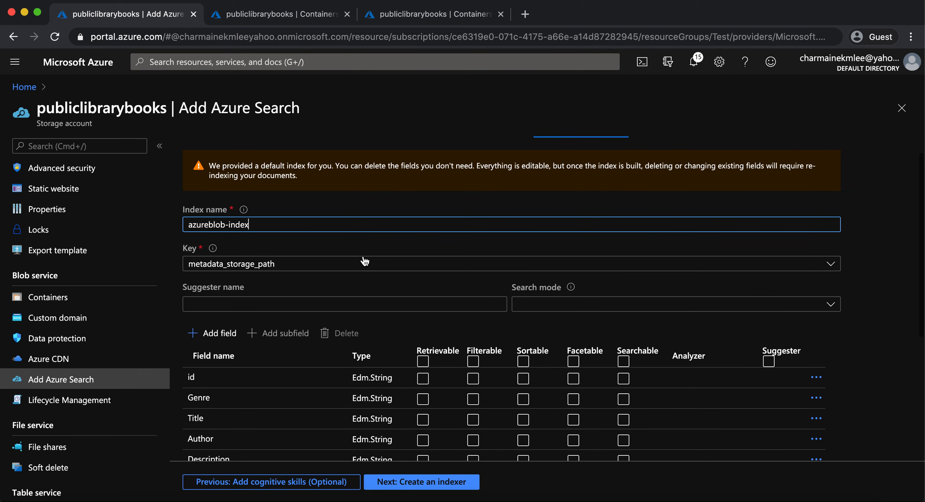
scroll(354, 264, up, 1)
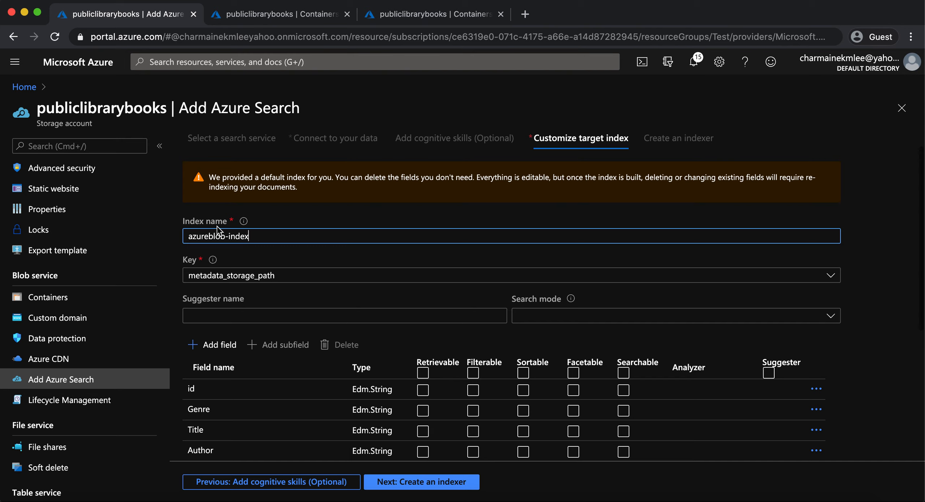
mouse_move(246, 227)
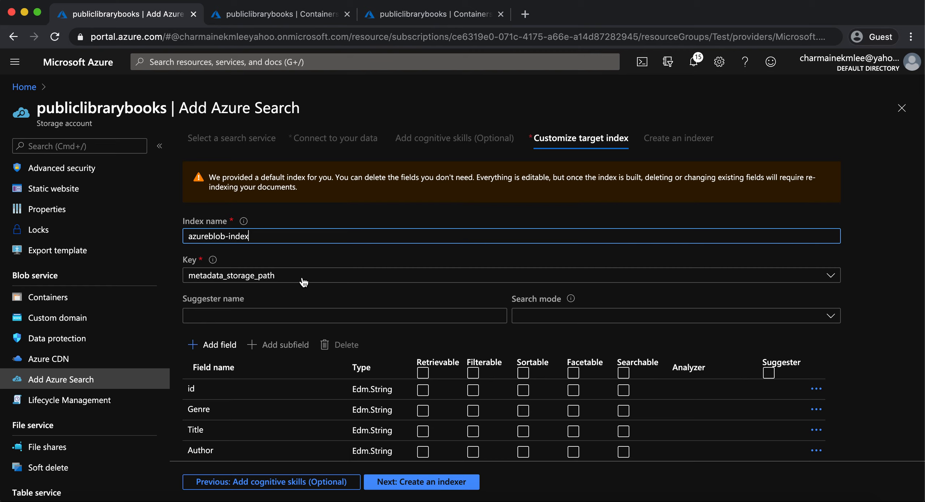
click(295, 316)
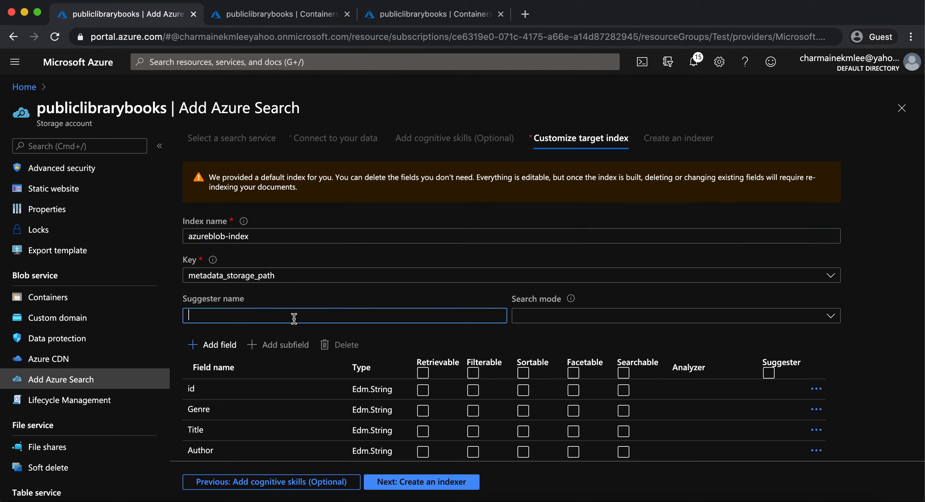
scroll(294, 319, down, 2)
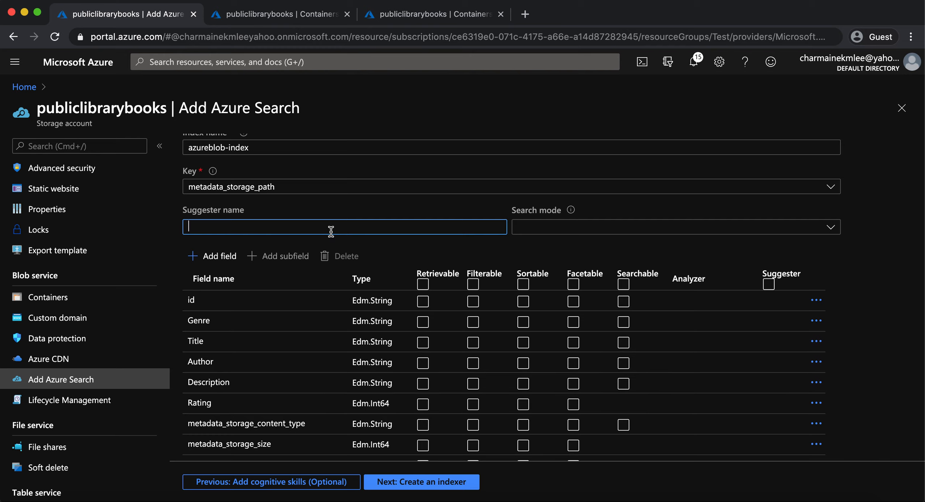
text(sg)
click(634, 233)
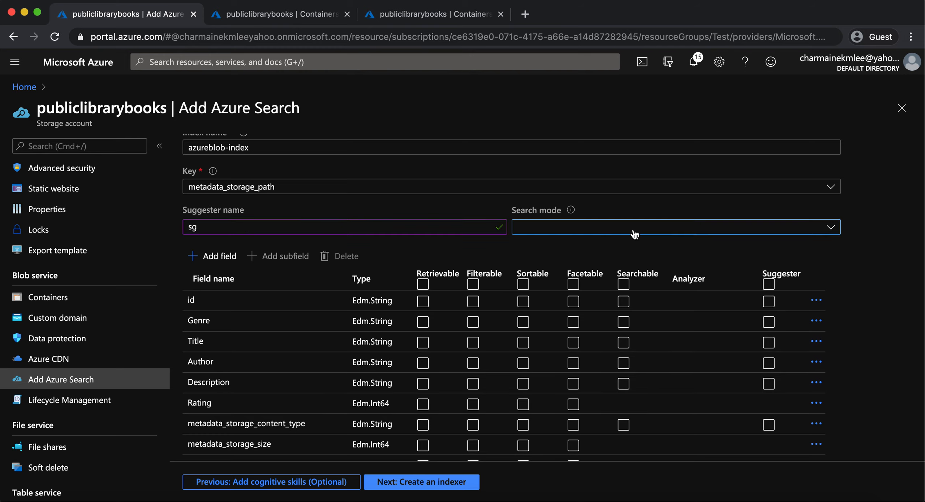
click(635, 253)
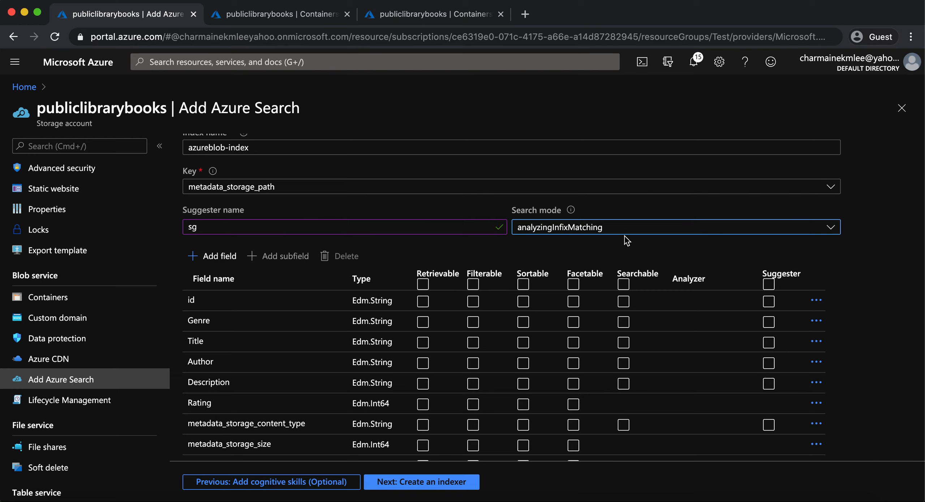
Step: Delete all metadata_storage fields from the index except the metadata_storage_path key field
scroll(627, 240, down, 3)
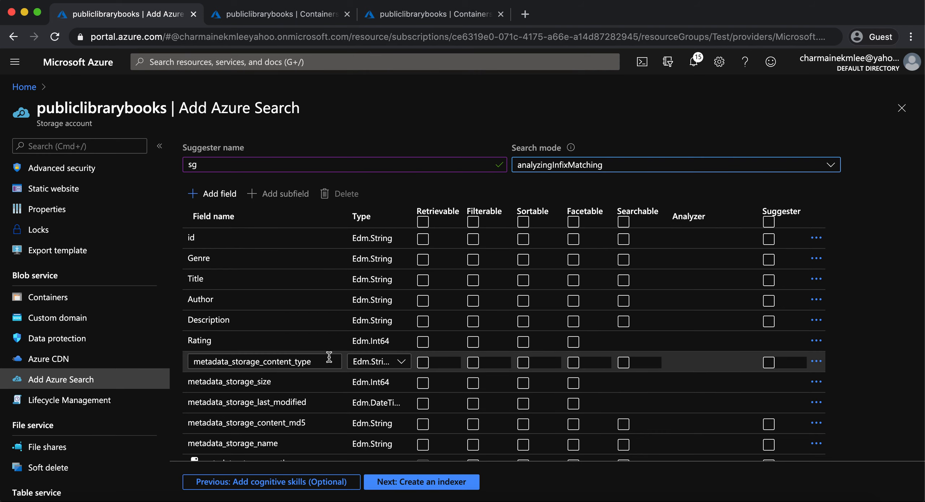
scroll(324, 360, down, 3)
scroll(185, 292, up, 2)
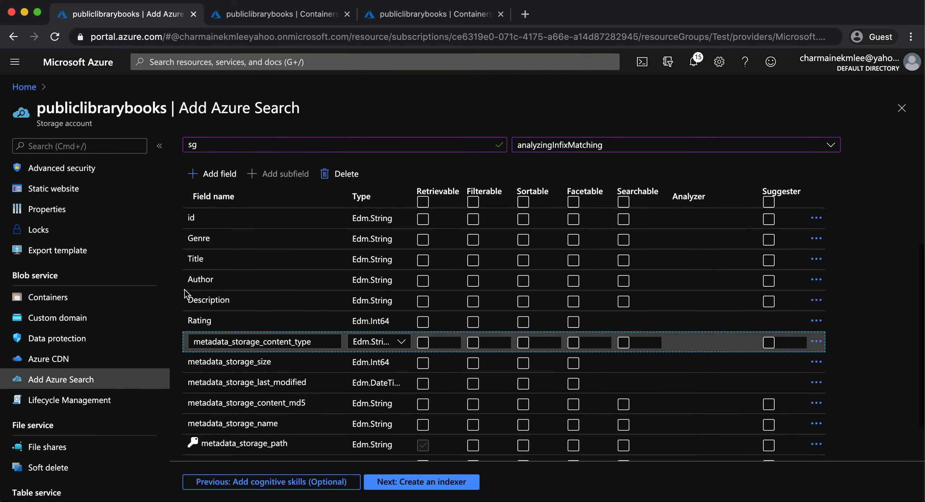
click(344, 174)
click(345, 176)
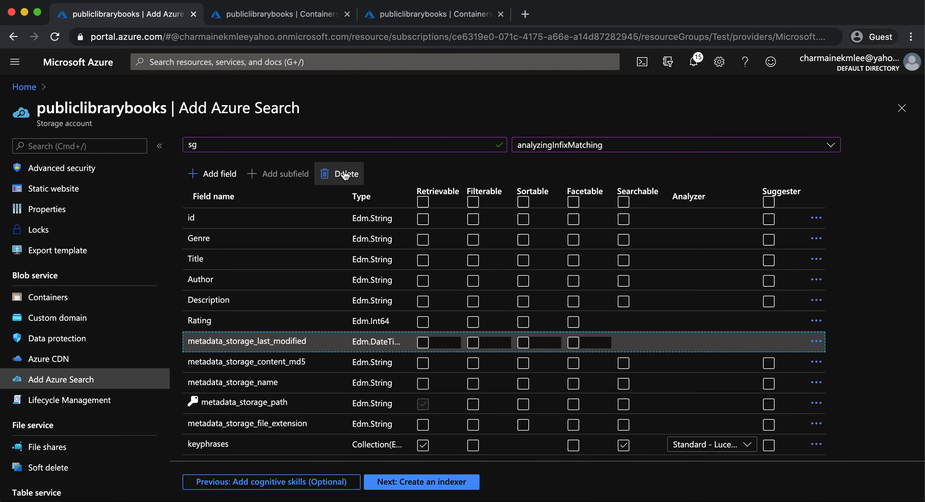
click(345, 176)
click(347, 207)
click(348, 211)
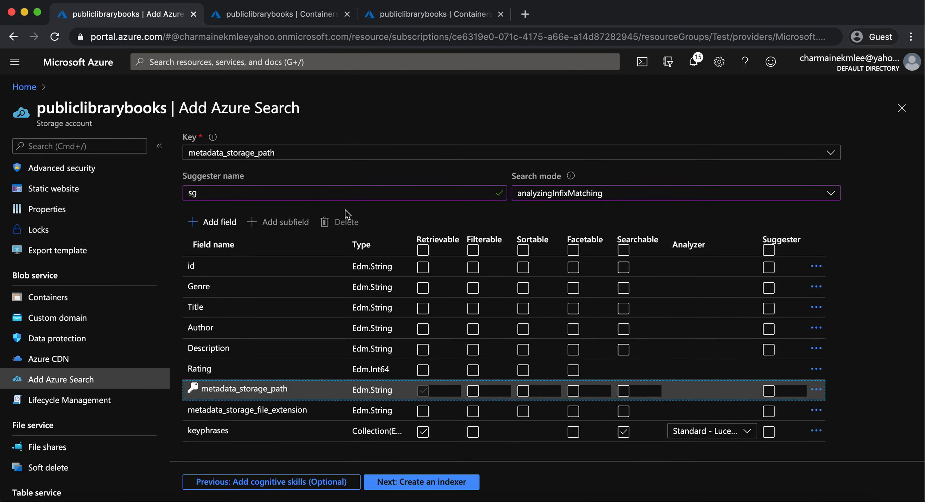
click(351, 224)
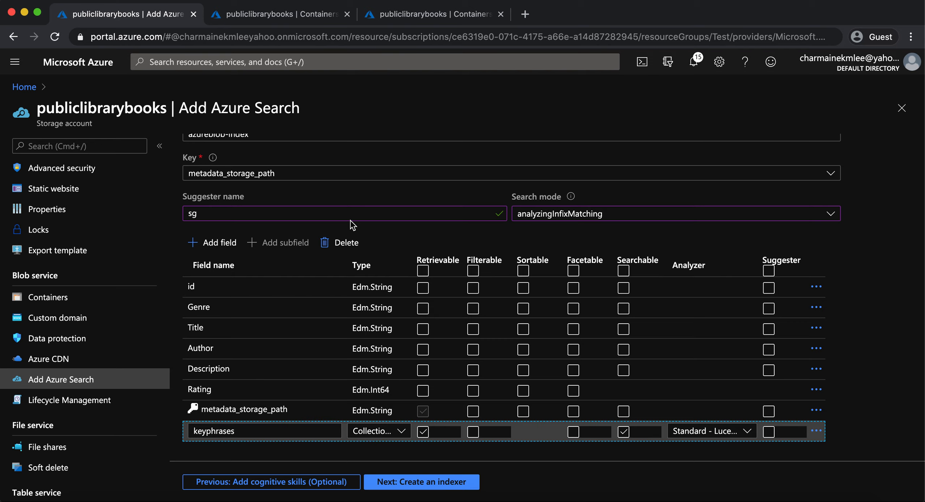
Step: Enable Retrievable, Filterable, Facetable, Searchable and Suggester for all index fields, and submit the indexer with the Once schedule
click(418, 237)
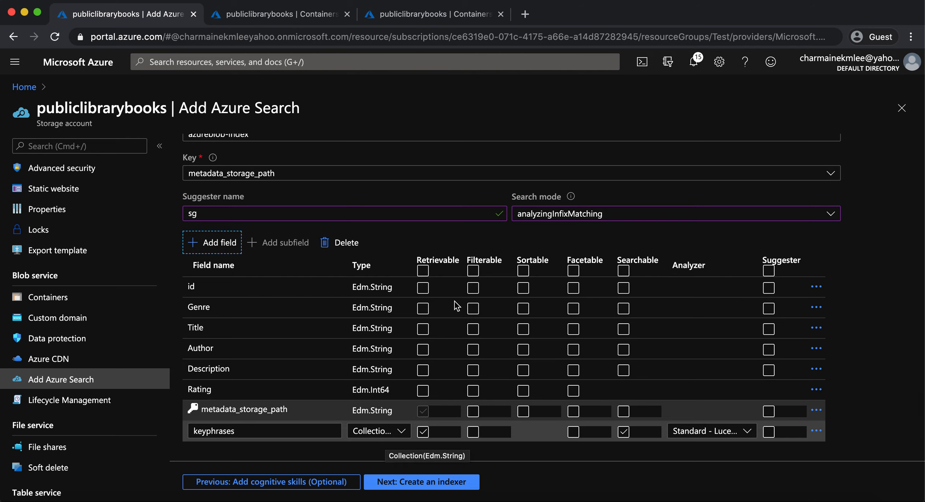
click(423, 271)
click(473, 271)
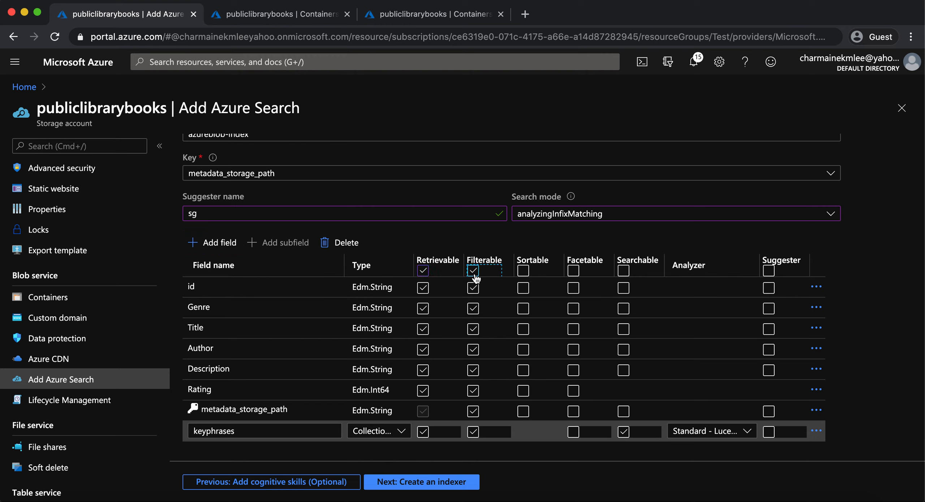
click(573, 270)
click(623, 271)
click(769, 271)
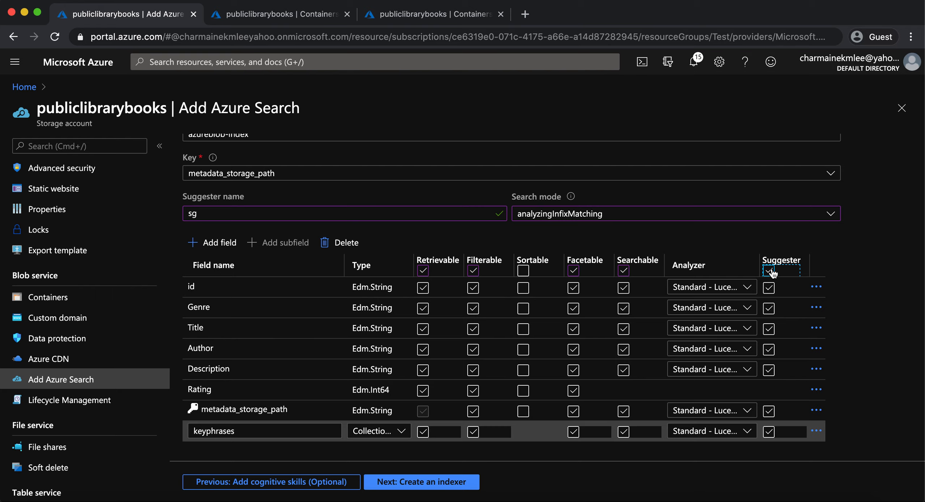
click(454, 489)
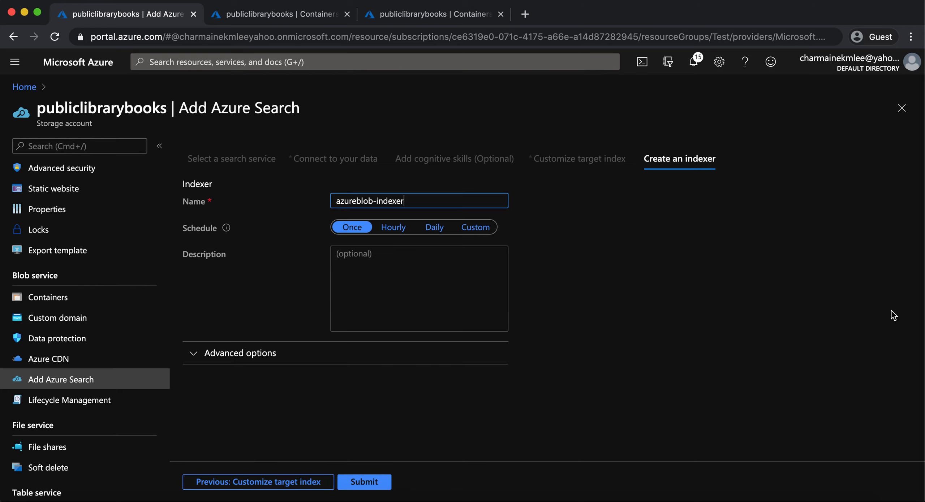
click(382, 484)
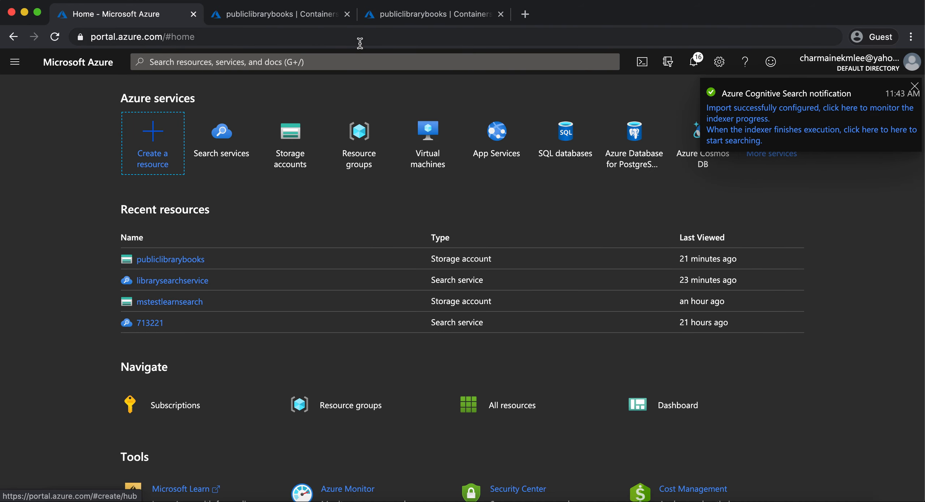
Step: Open librarysearchservice and check its skillsets, data sources, indexers and indexes
click(187, 281)
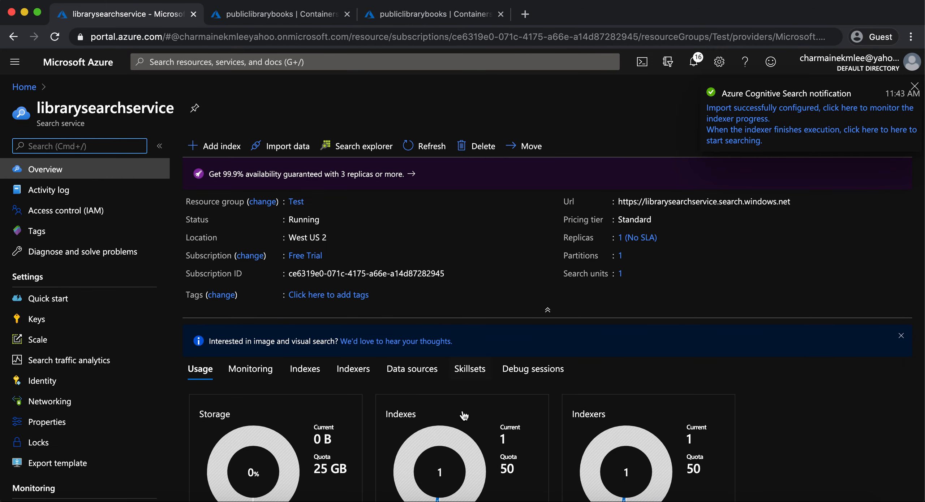
click(469, 370)
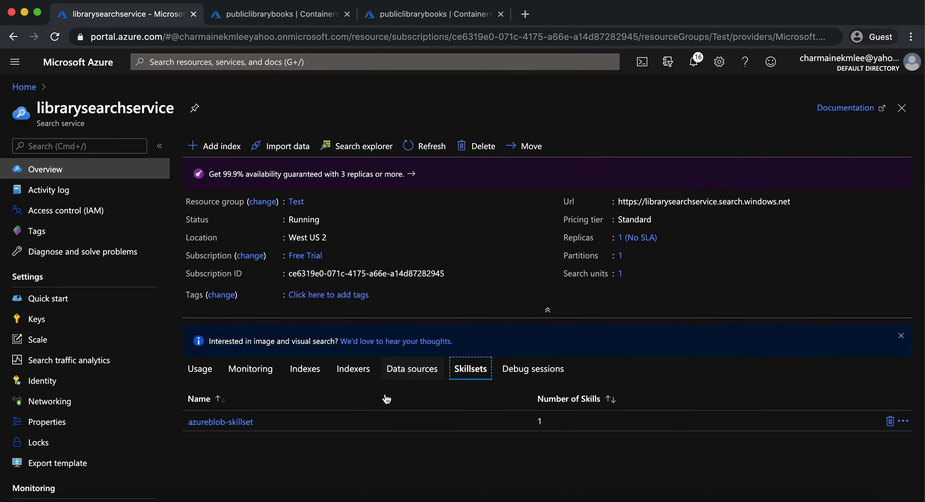
click(414, 371)
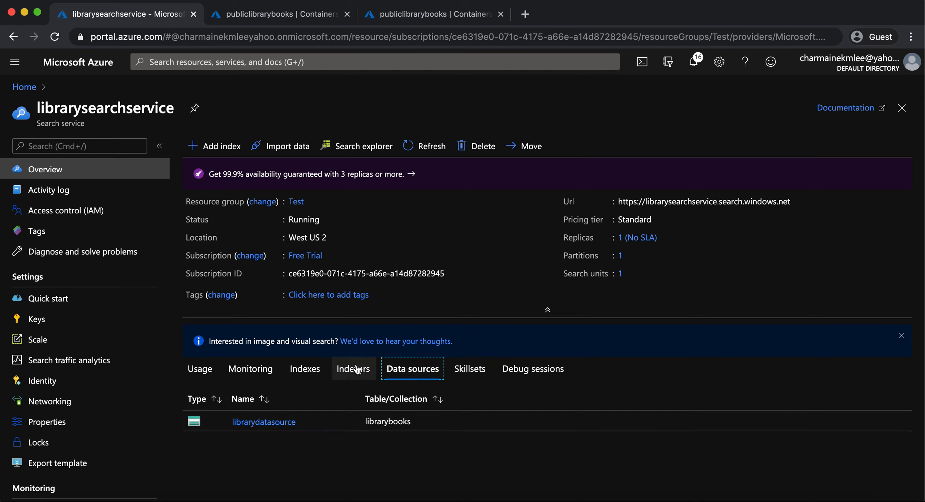
click(356, 369)
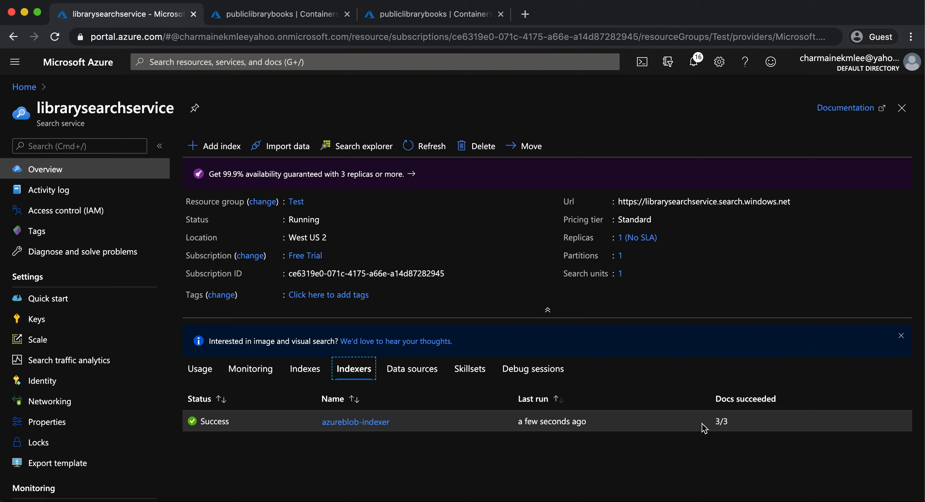
click(306, 375)
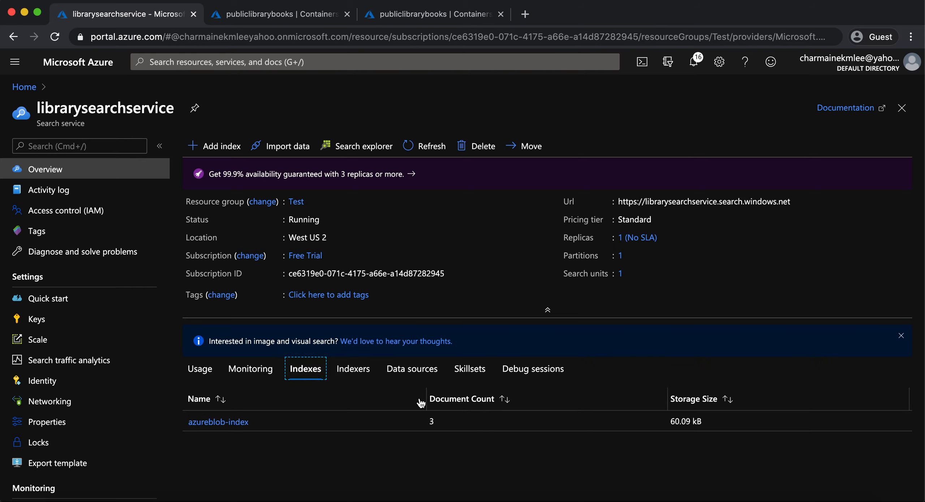
Step: Open azureblob-index and run a search with an empty query string to return all documents
click(223, 422)
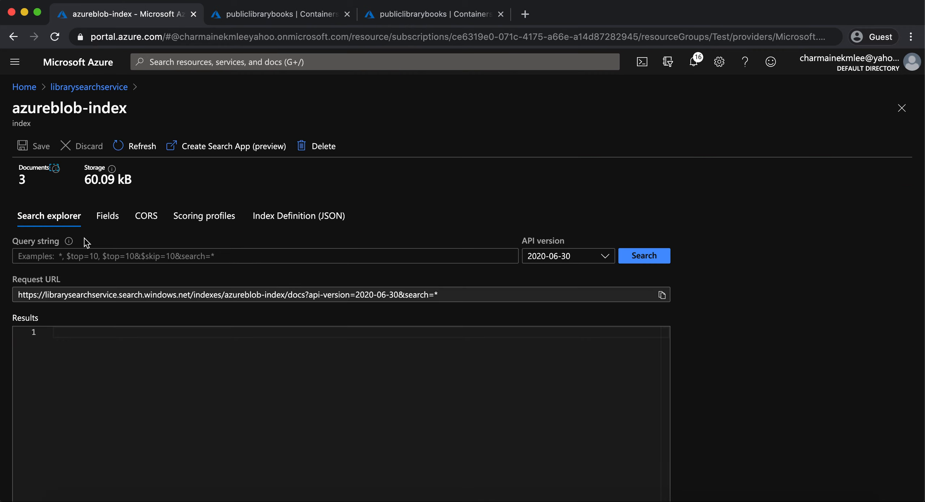
click(24, 258)
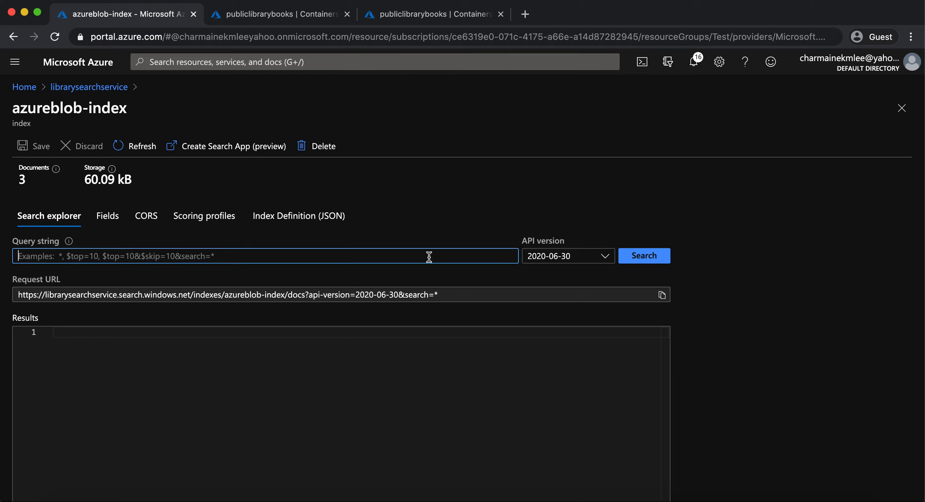
click(659, 258)
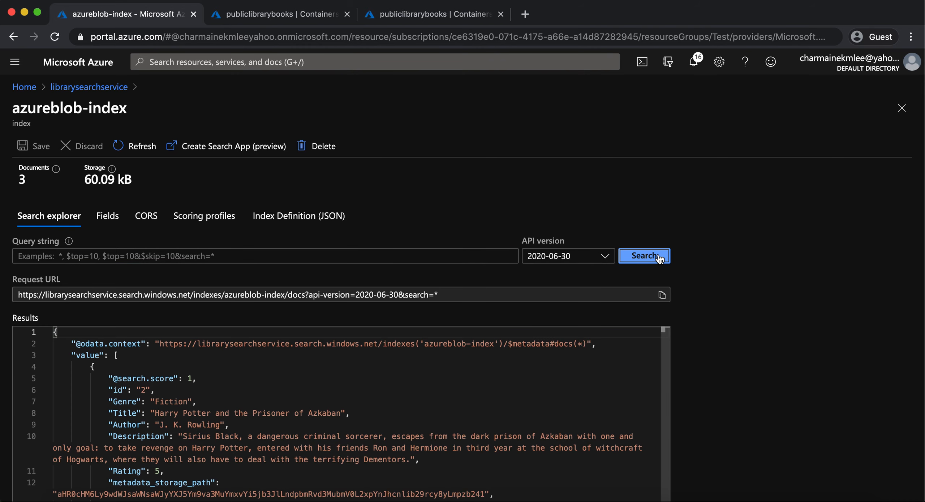
Step: Examine the first search result's book fields, metadata_storage_path value and extracted key phrases
scroll(732, 357, down, 4)
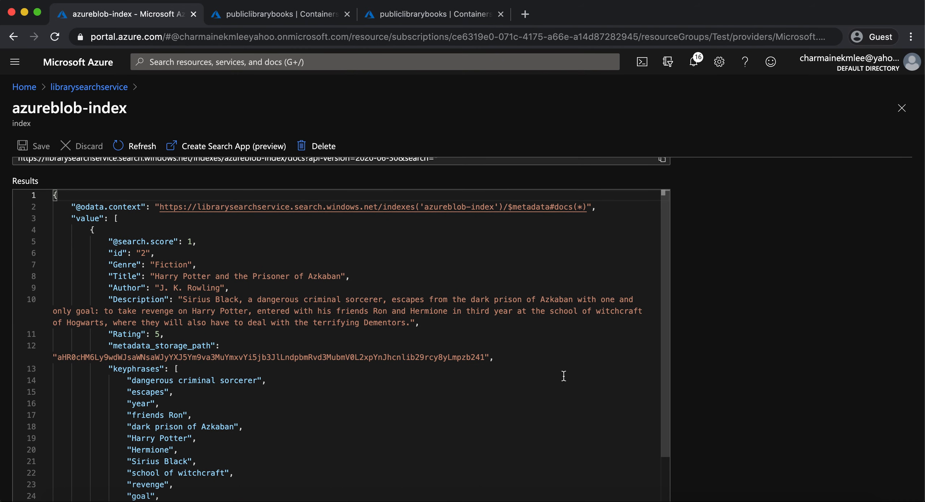
scroll(564, 375, down, 3)
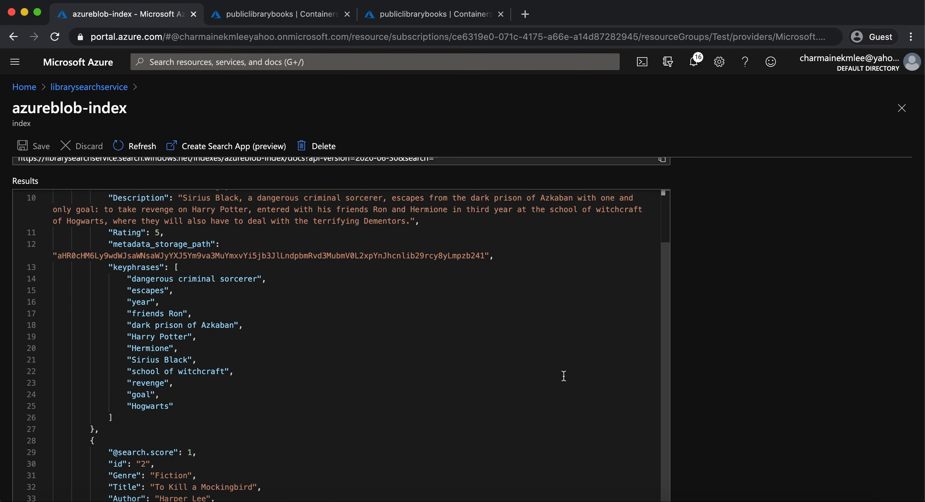
scroll(564, 375, up, 5)
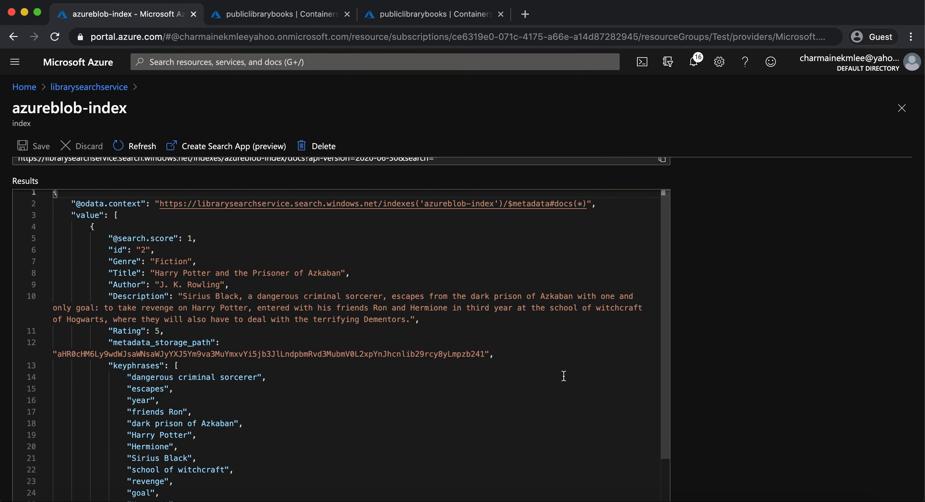
scroll(712, 380, down, 2)
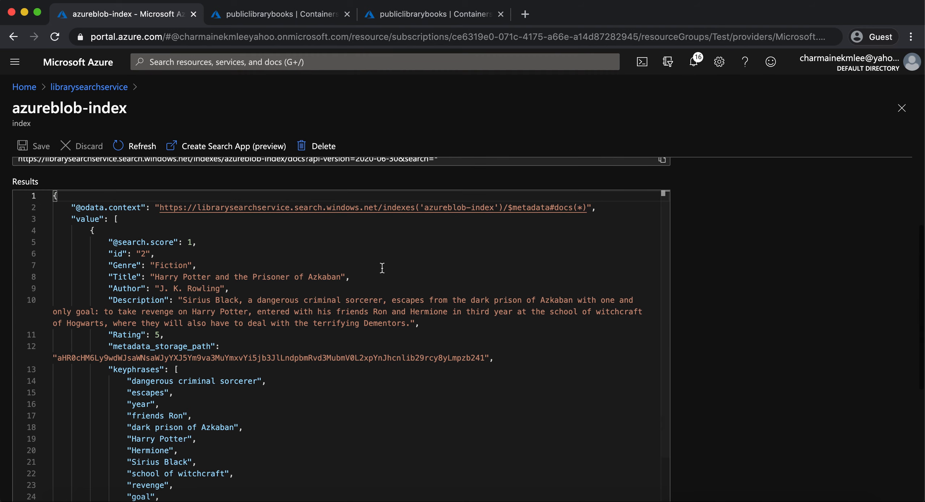
drag(107, 253, 301, 336)
scroll(299, 337, down, 3)
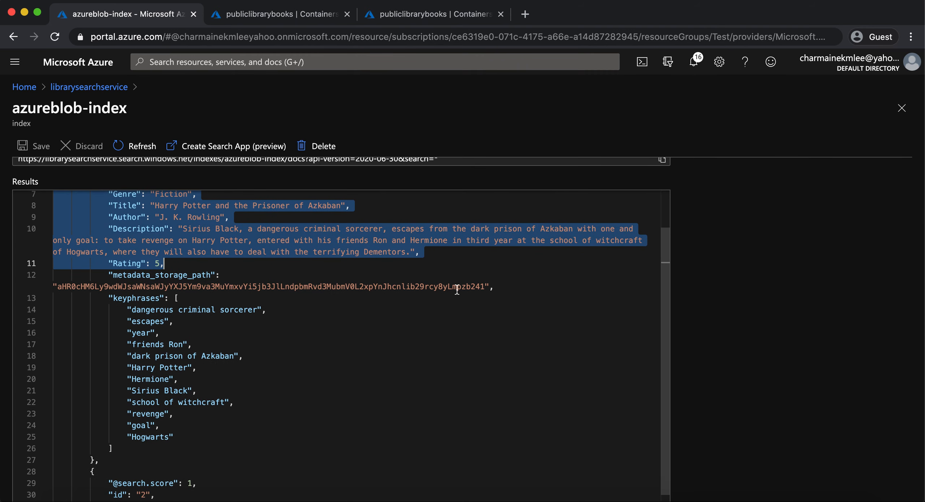
drag(513, 287, 22, 286)
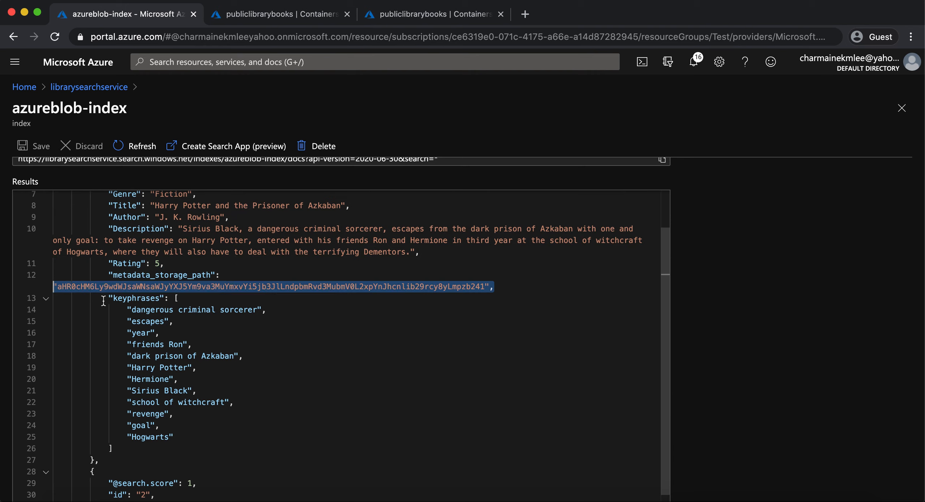
Step: Examine the extracted key phrases of each book record in the search results, comparing them with the book descriptions
drag(109, 298, 160, 451)
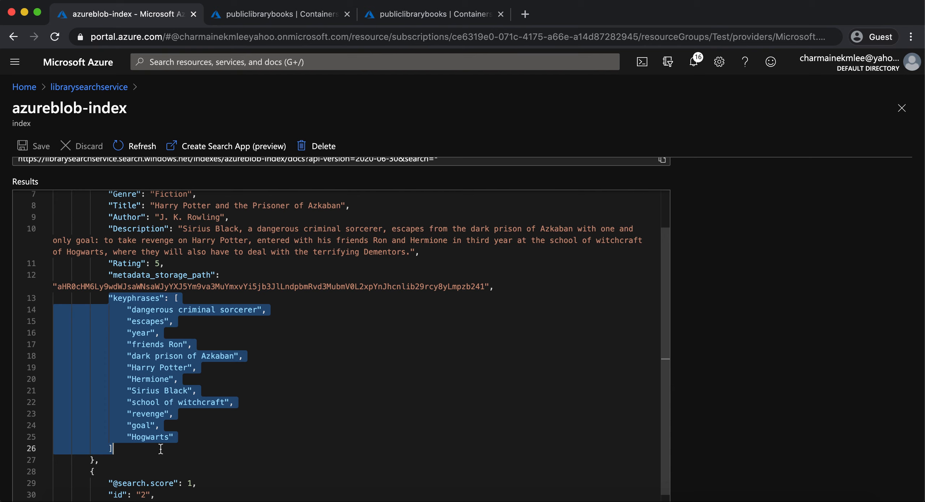
scroll(451, 363, down, 8)
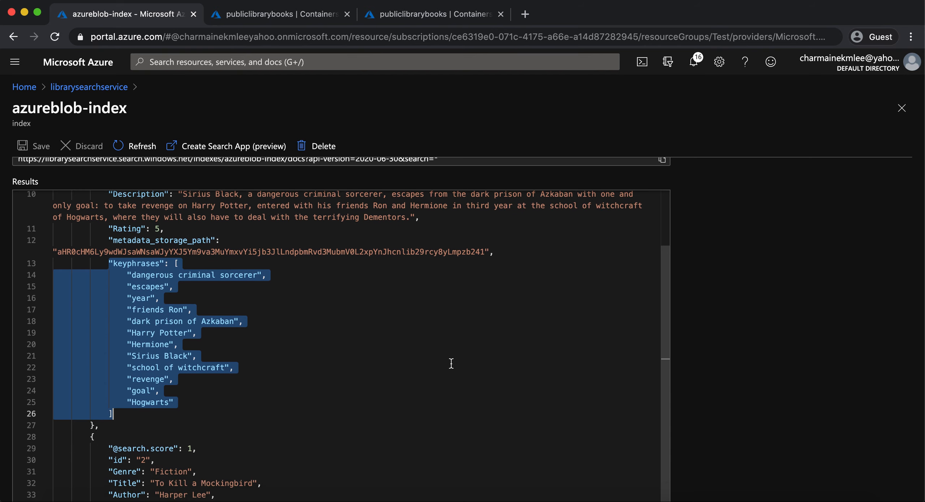
scroll(451, 363, down, 1)
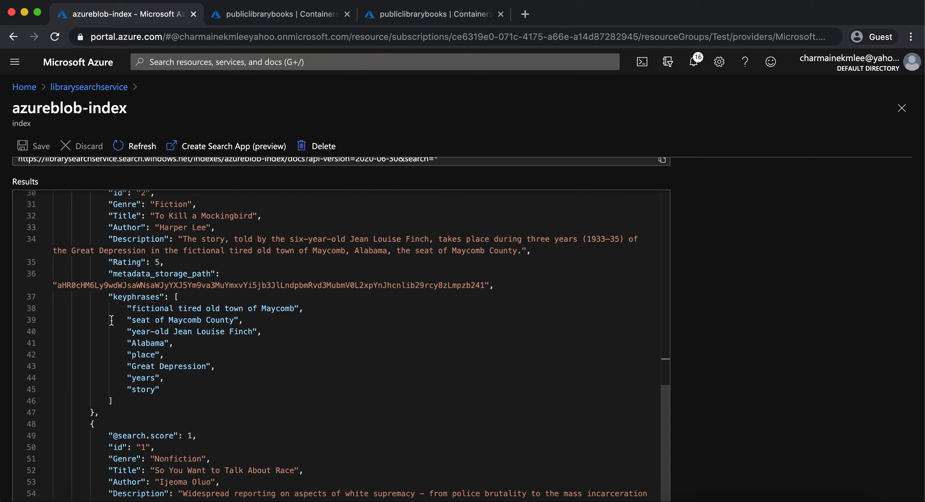
scroll(114, 309, up, 1)
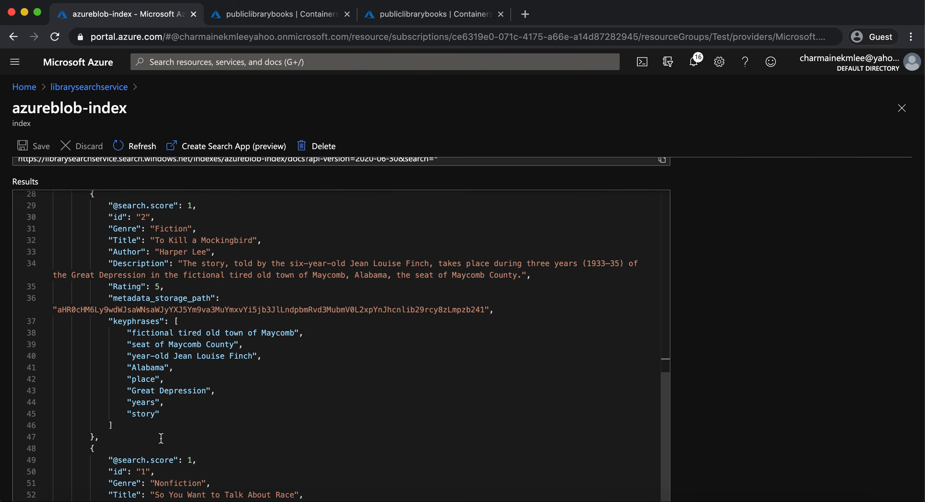
scroll(161, 438, down, 2)
drag(132, 302, 273, 303)
scroll(247, 367, down, 10)
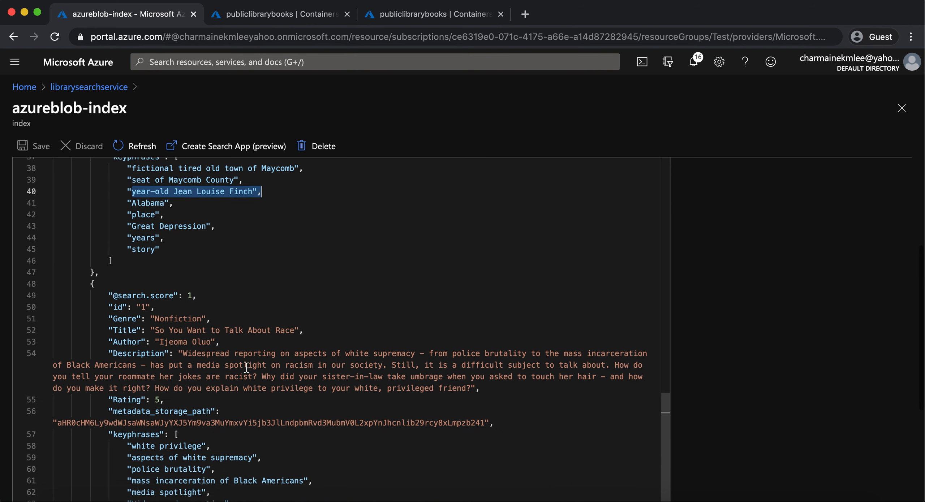
scroll(246, 368, down, 2)
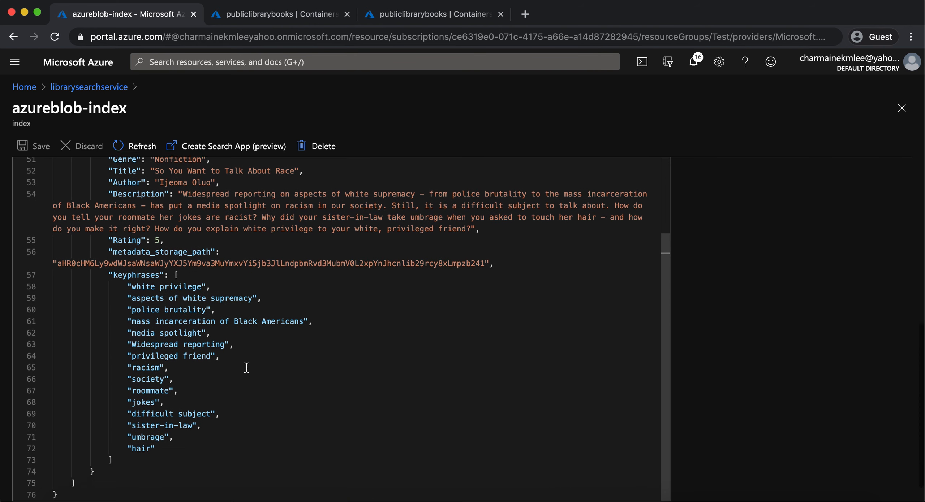
drag(108, 274, 178, 390)
drag(205, 425, 214, 452)
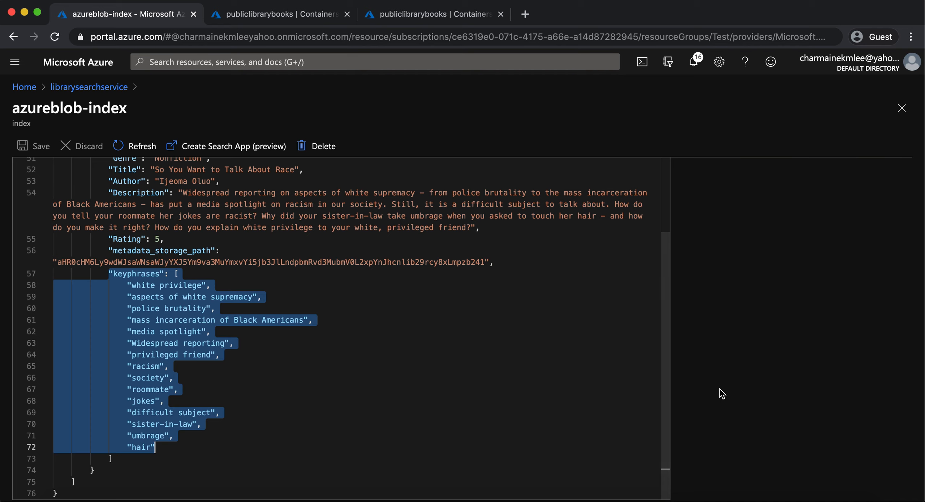
scroll(721, 394, up, 10)
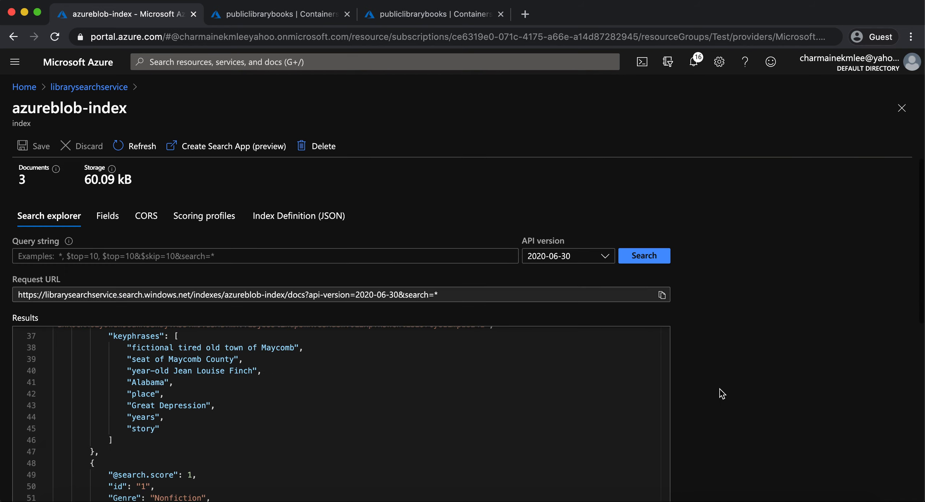
Step: Start creating a search app from the index with CORS enabled, using Title as the result title and Description as the result description
click(226, 153)
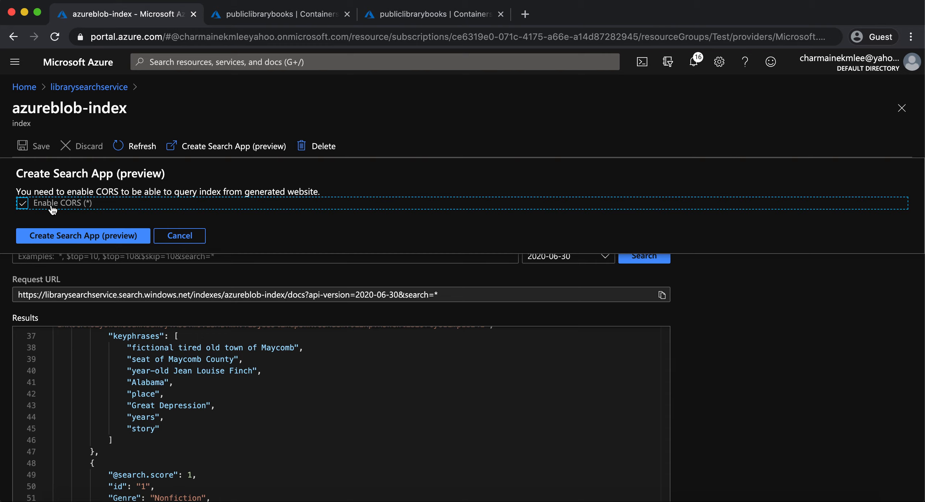
click(71, 242)
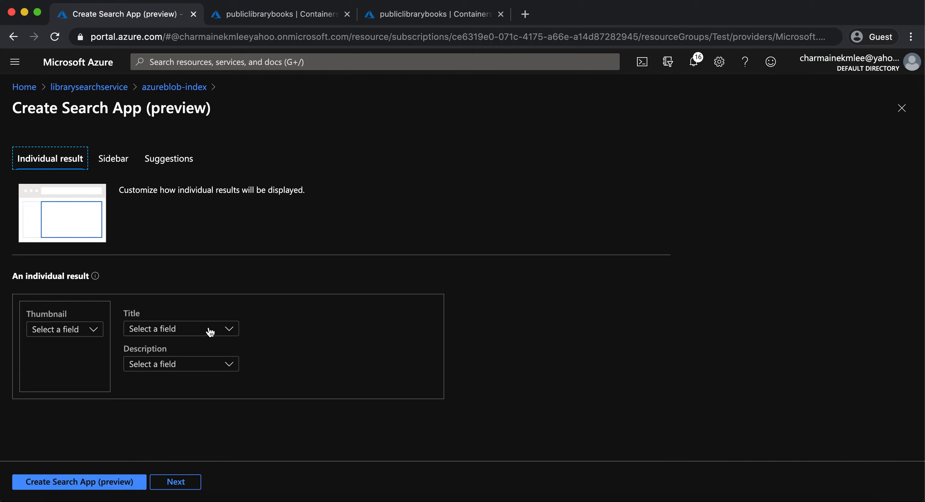
click(206, 330)
click(190, 208)
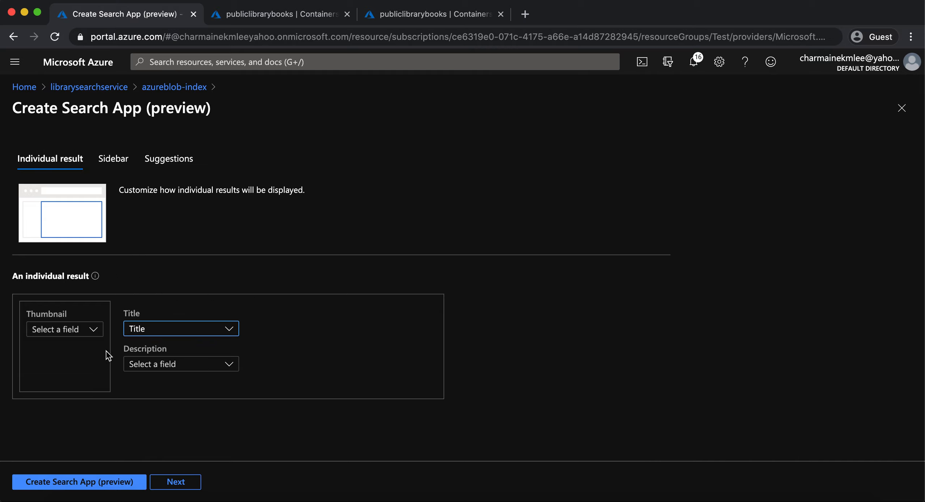
click(181, 365)
click(150, 279)
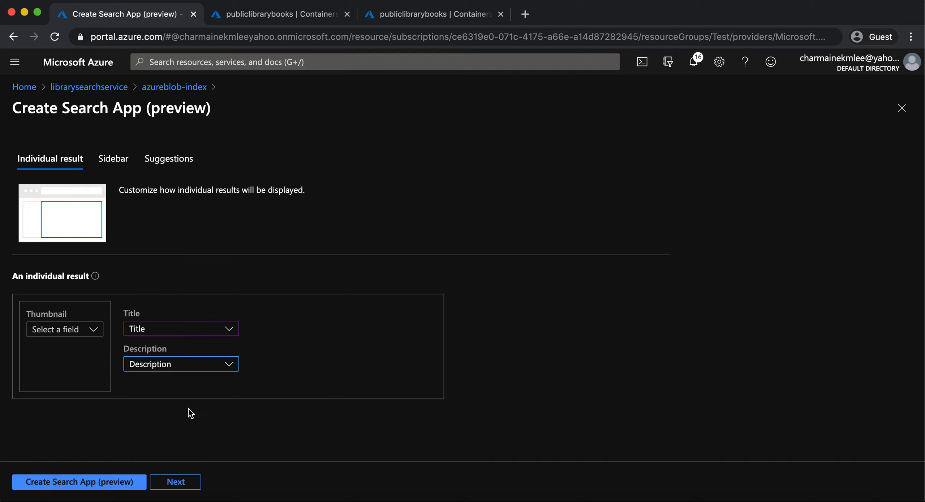
Step: Remove the metadata_storage_path and id filters from the search app's sidebar components
click(188, 482)
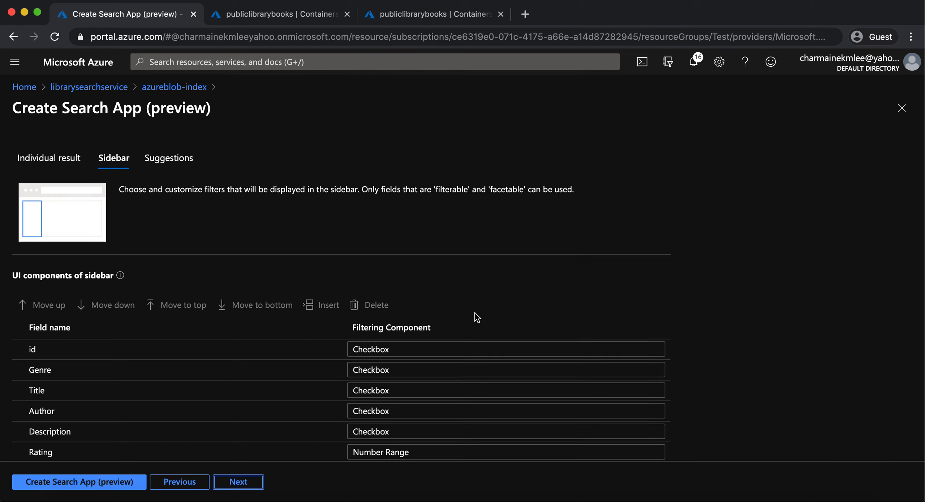
scroll(474, 315, down, 3)
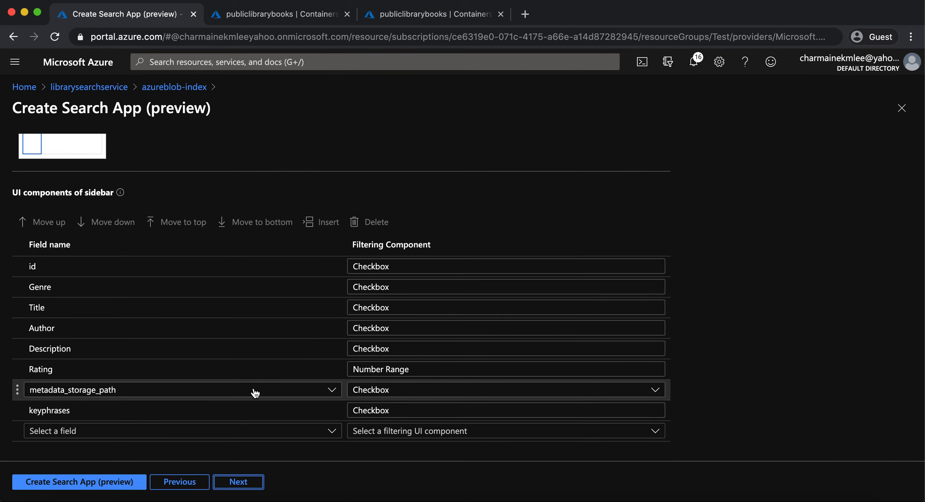
scroll(144, 175, up, 3)
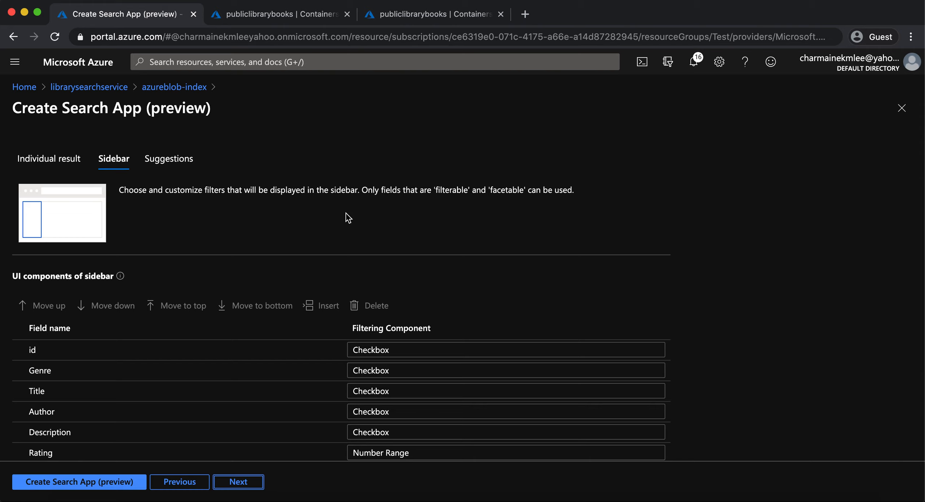
scroll(348, 218, down, 3)
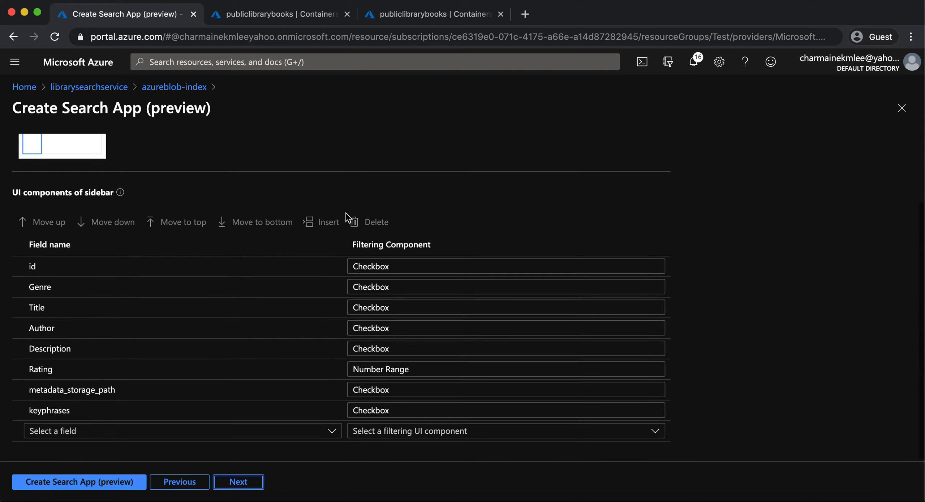
click(16, 390)
click(386, 221)
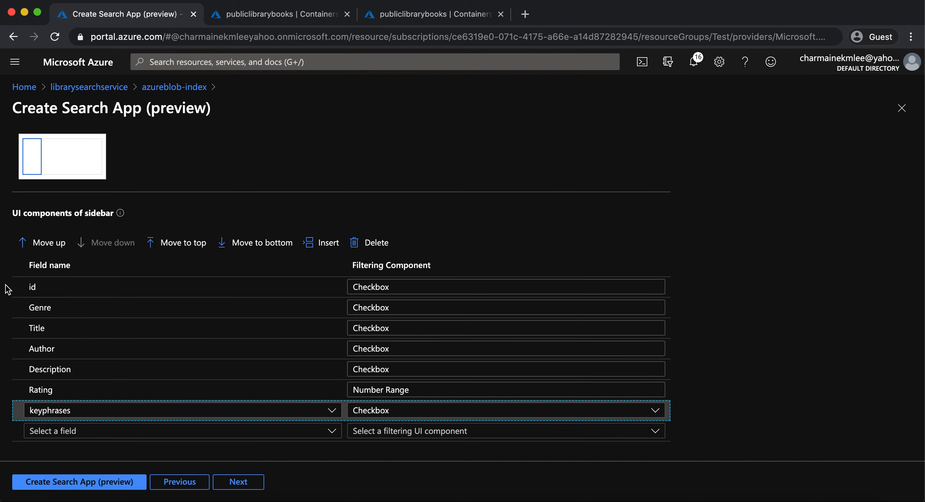
click(15, 288)
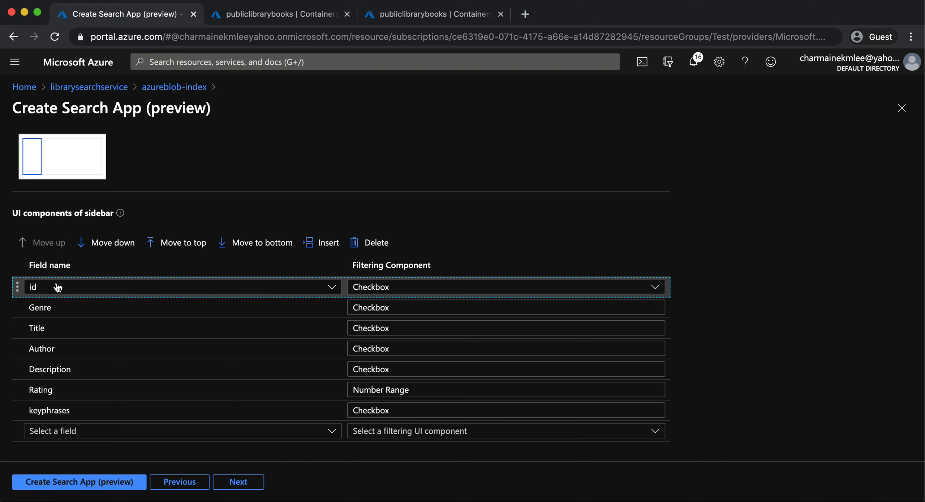
click(382, 248)
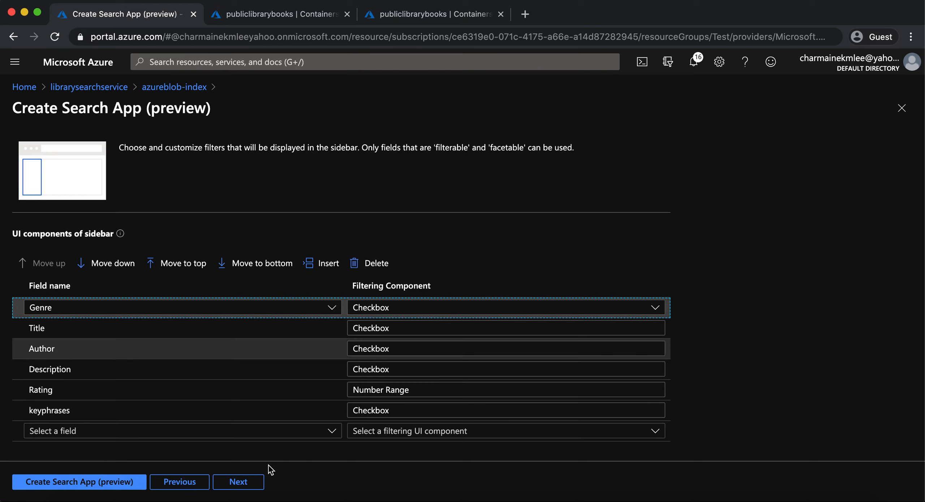
Step: Add a search box suggestion for keyphrases with the Normal style and its field name shown
click(244, 481)
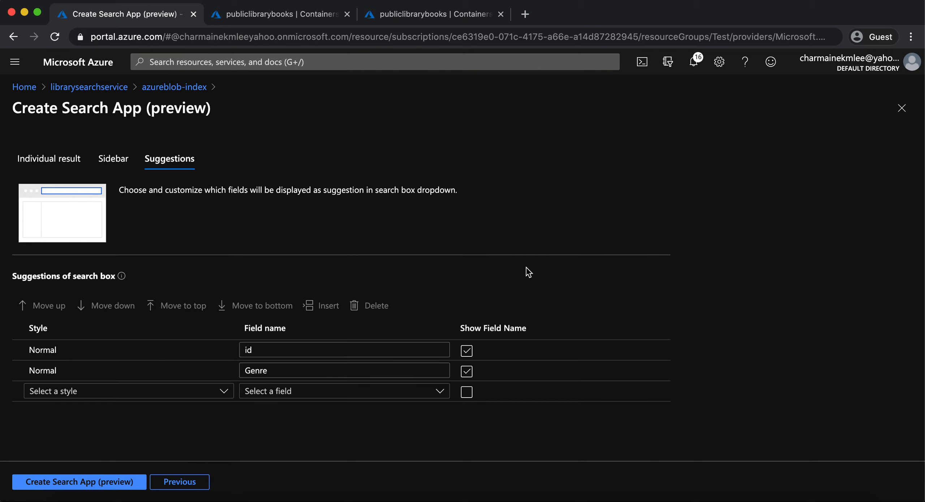
drag(18, 272, 141, 283)
click(140, 283)
click(192, 390)
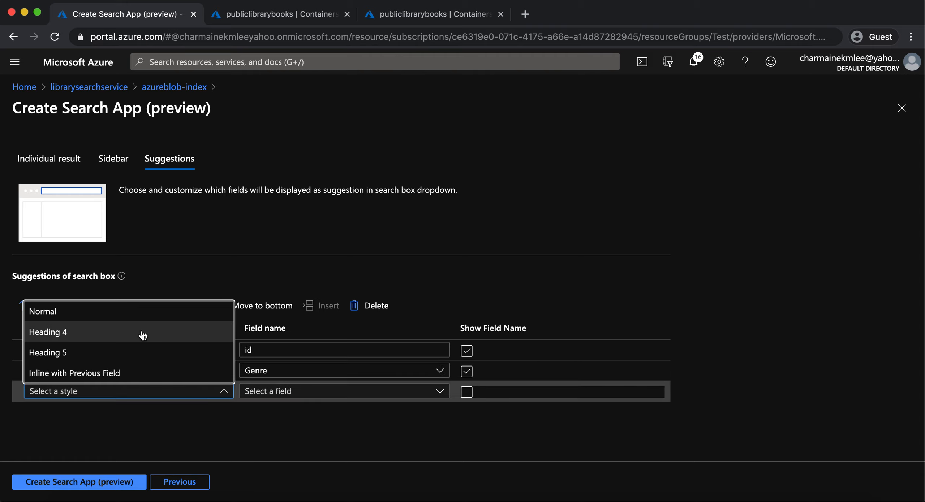
click(139, 311)
click(327, 392)
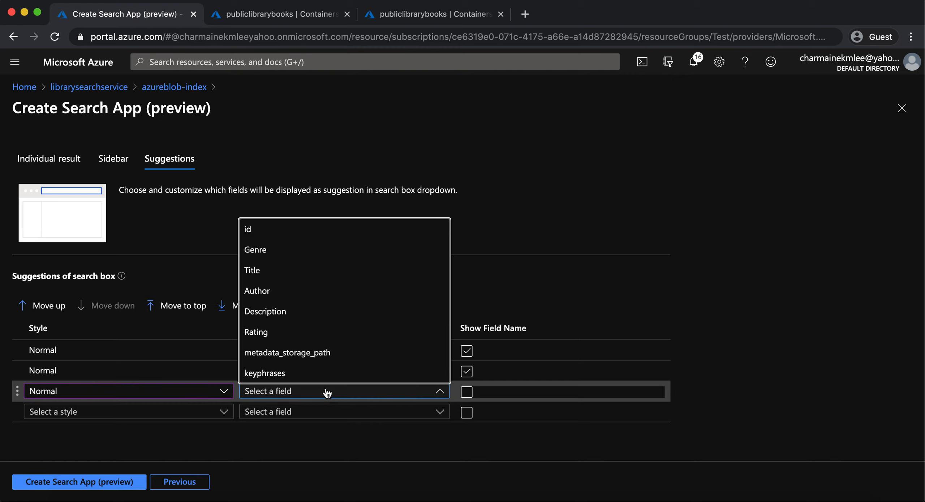
click(314, 374)
click(325, 372)
click(466, 392)
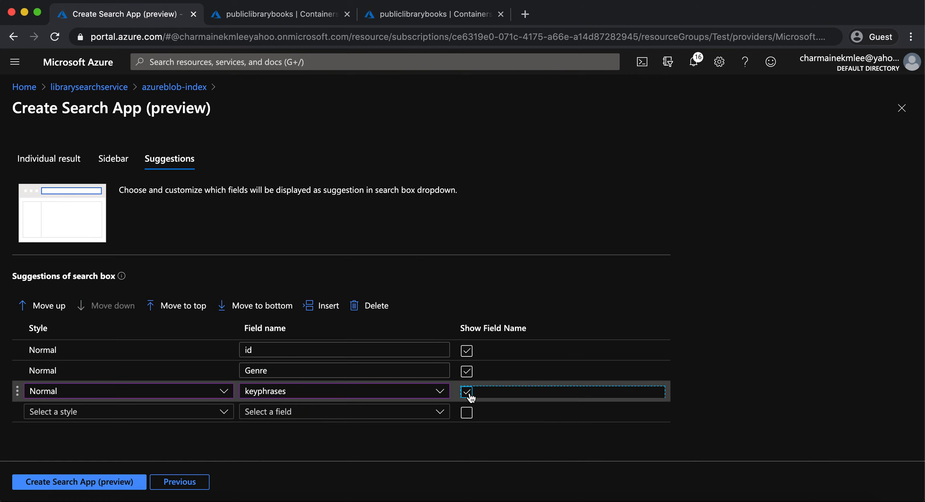
Step: Delete the id and Genre suggestions so that only keyphrases is suggested in the search box
click(547, 347)
click(361, 306)
click(361, 307)
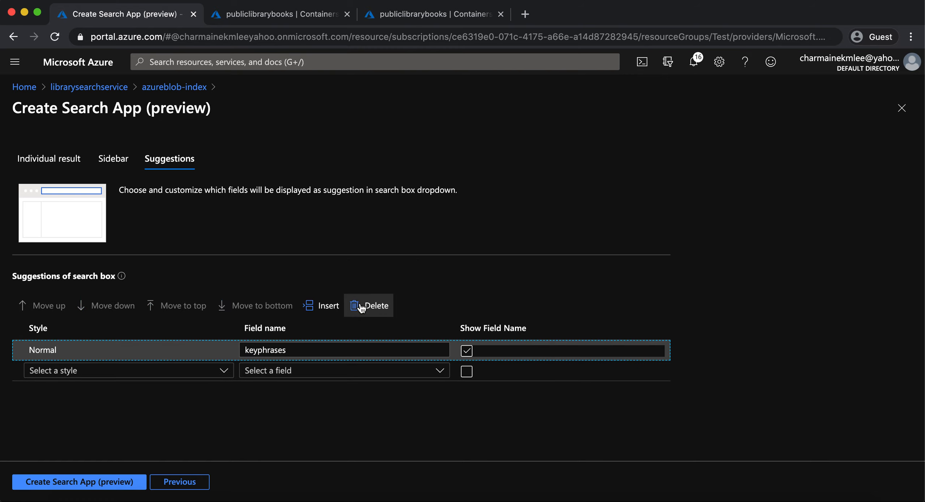
Step: Create the search app, download the generated AzSearch.html and open it in the browser
click(91, 482)
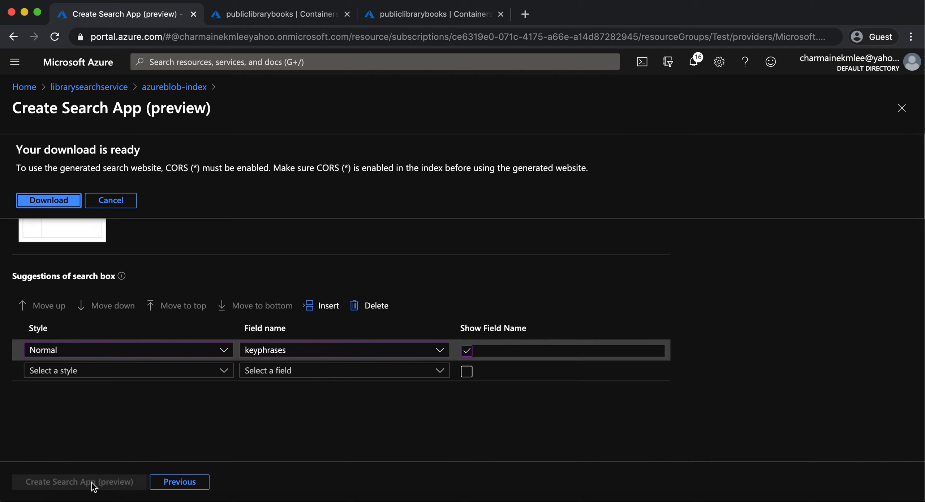
click(31, 205)
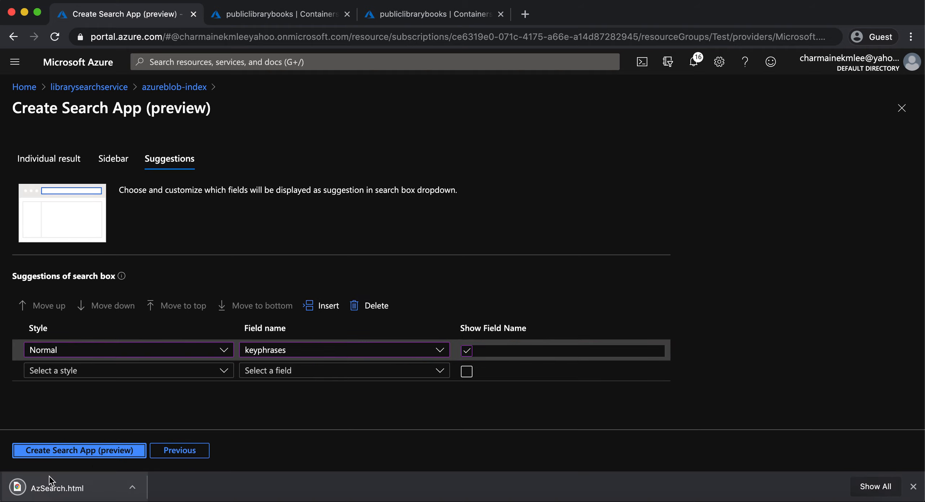
click(81, 488)
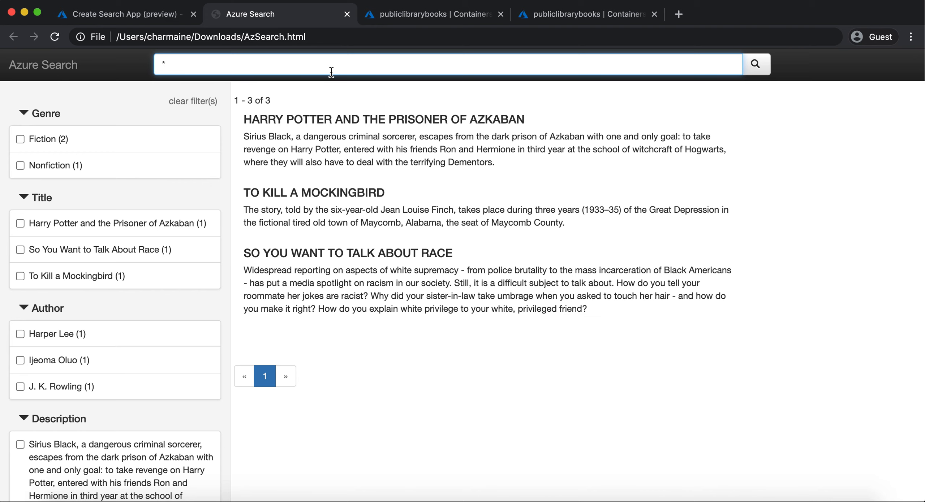
Step: Replace the default query with "harry potter" in the search app and choose the matching book suggestion
key(BackSpace)
text(harry potter)
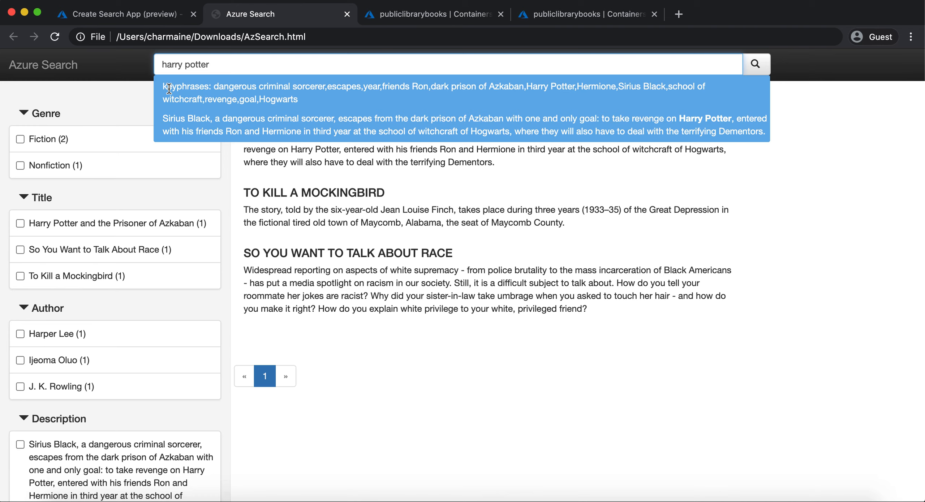
drag(162, 87, 327, 112)
Step: Clear the search box, enter "harry pott" and choose the suggested book description containing the matching phrase
click(360, 65)
key(super+a)
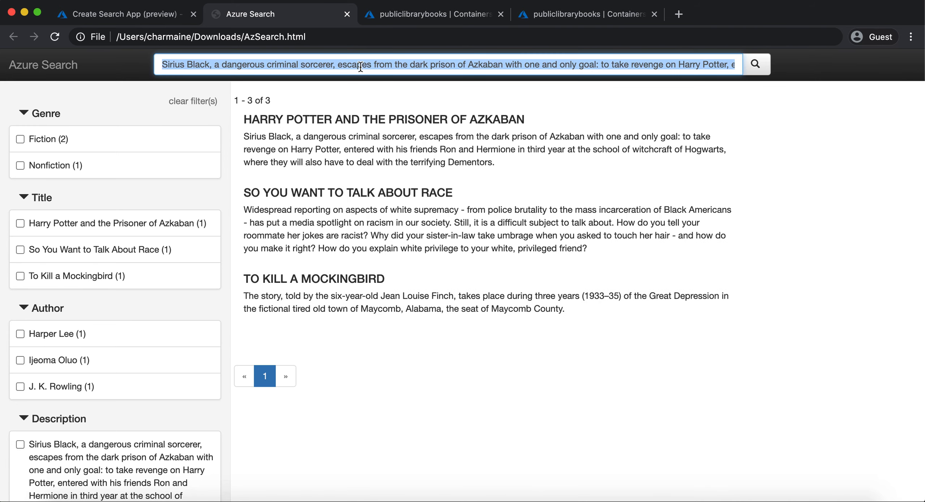
key(BackSpace)
text(harry pott)
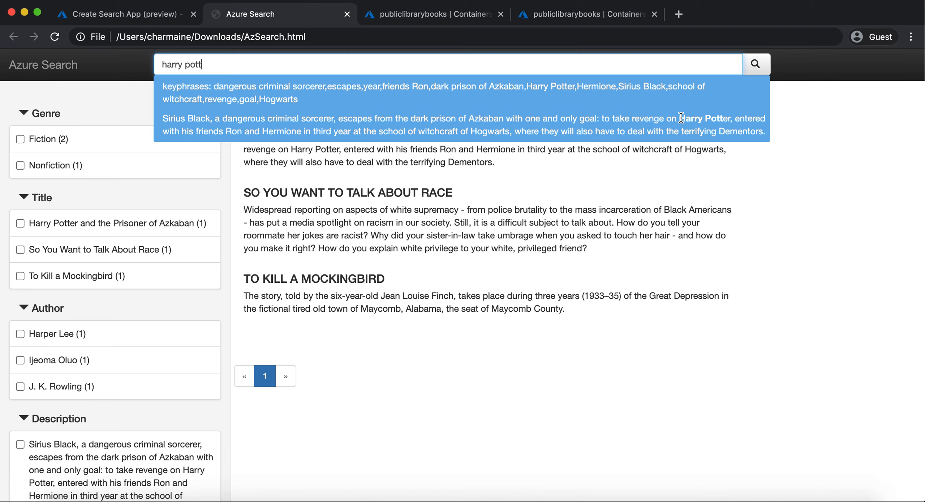
click(730, 121)
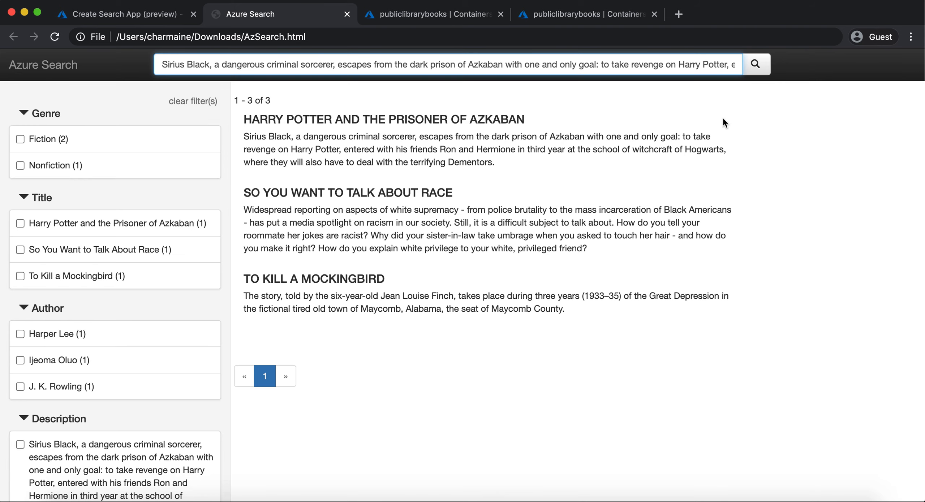
Step: Repeat the suggestion test by replacing the query with "harry" and choosing the suggested book description
key(super+a)
key(BackSpace)
text(harry pott)
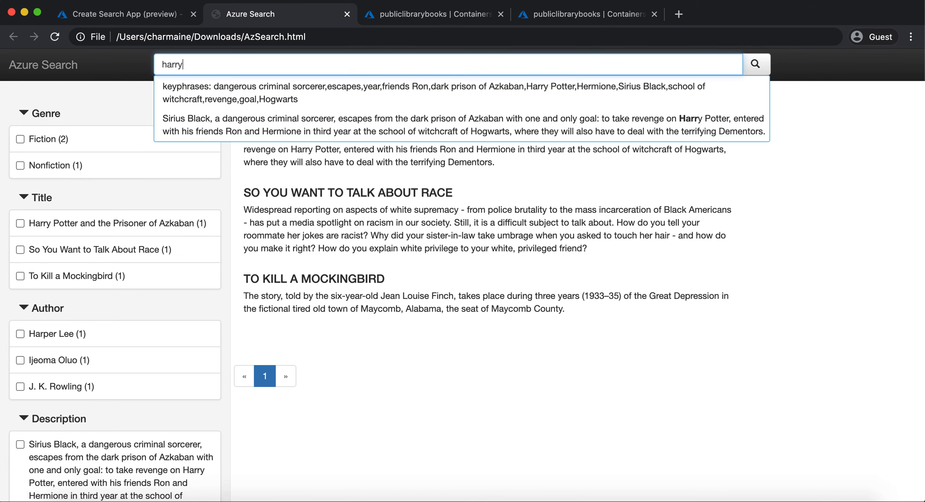
click(737, 119)
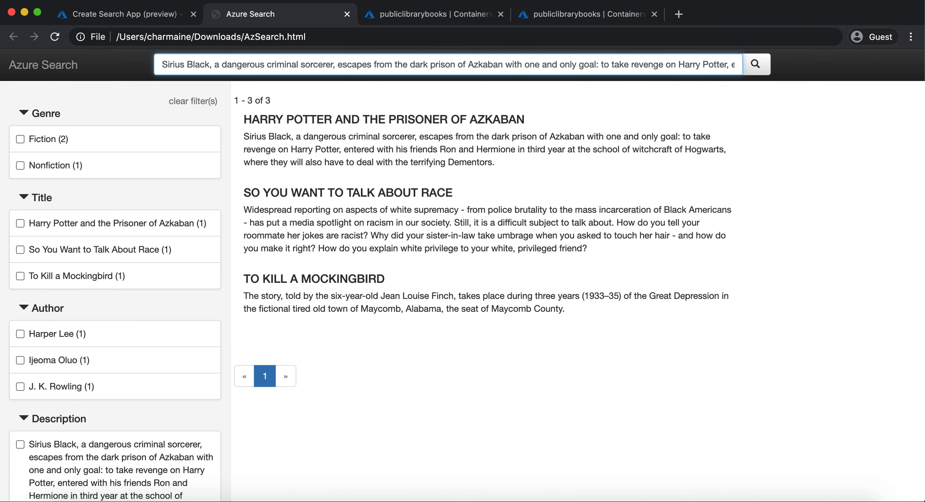
Step: Replace the query with "white suprem" and choose the suggested book description containing "white supremacy"
key(super+a)
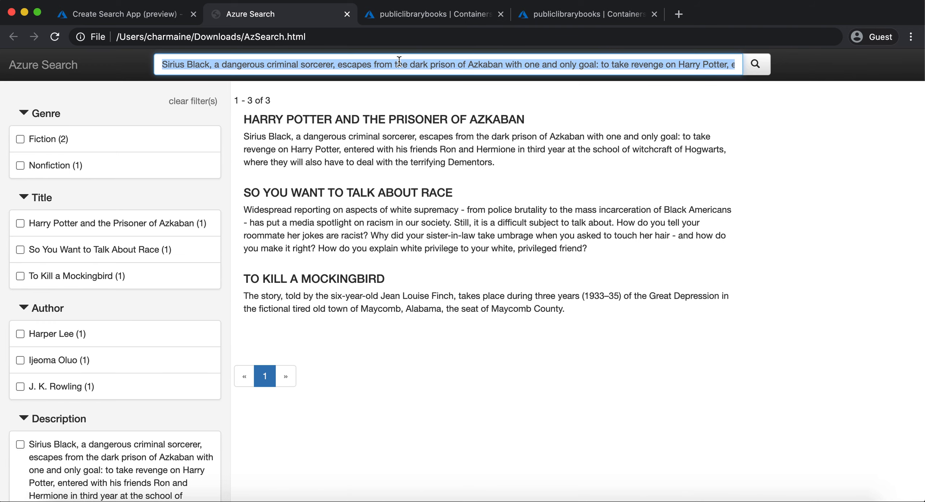
text(white suprem)
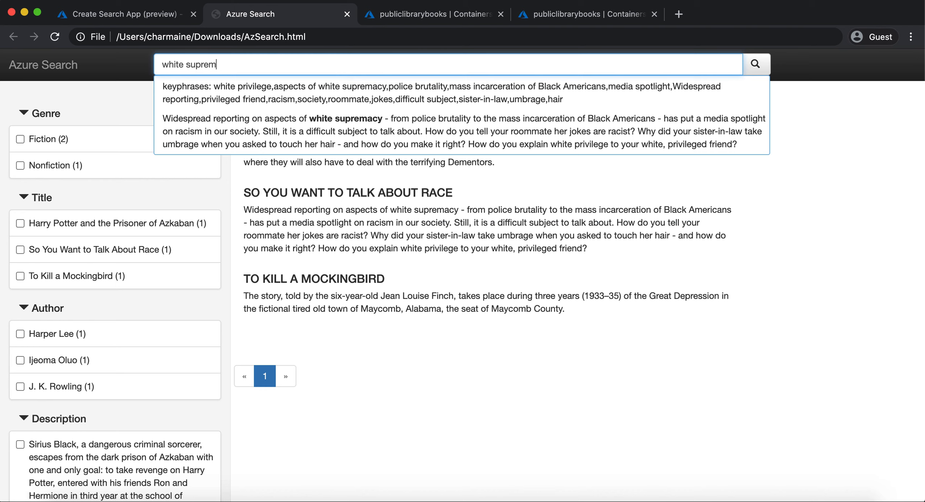
click(737, 119)
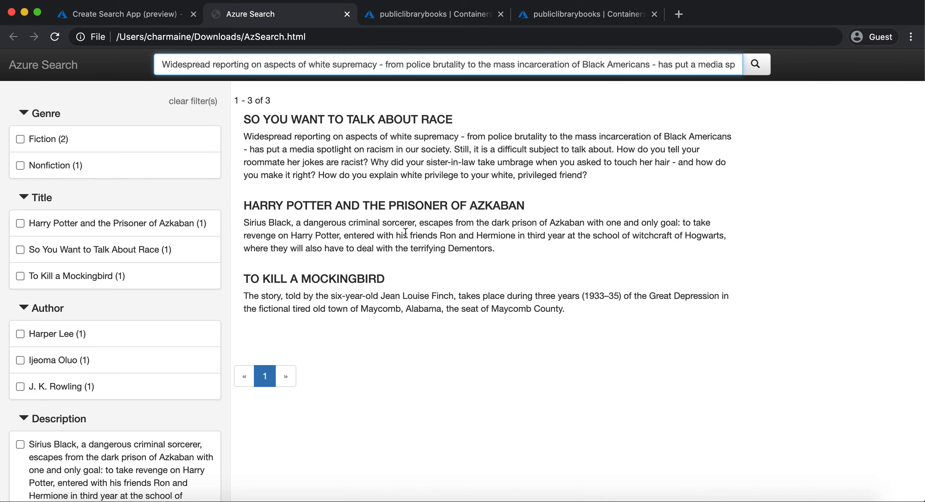
Step: Clear the search box and run a search for "potter"
triple_click(480, 63)
key(BackSpace)
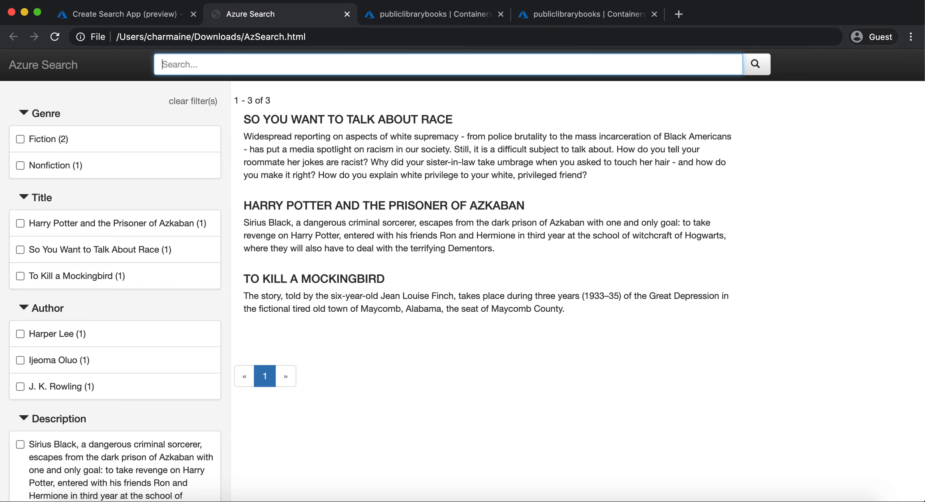
text(potter)
key(Return)
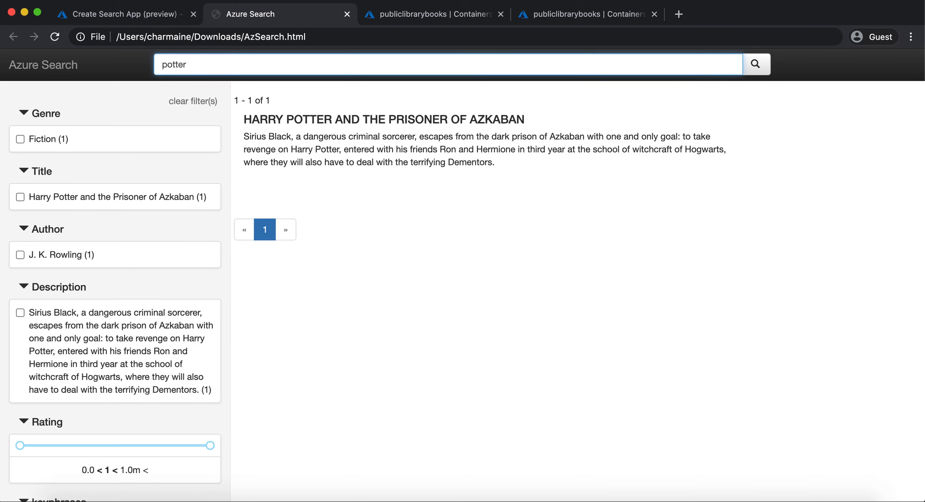
Step: Replace the query with "harry potter" and run the search
key(super+a)
key(BackSpace)
text(harry potter)
key(Return)
Step: Clear the query and run a search for the title phrase "prisoner of azkaban"
key(super+a)
key(BackSpace)
text(of)
key(BackSpace)
key(BackSpace)
text(prisoner )
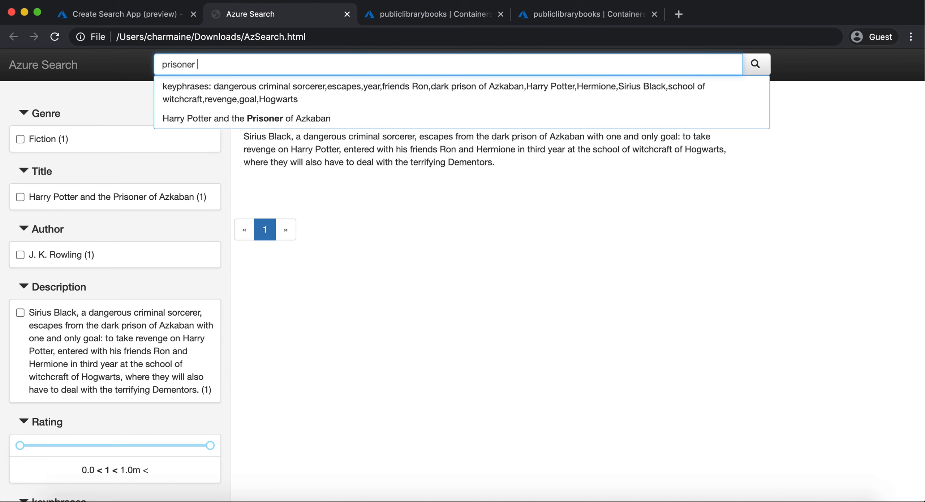
text(of azkaban)
key(Return)
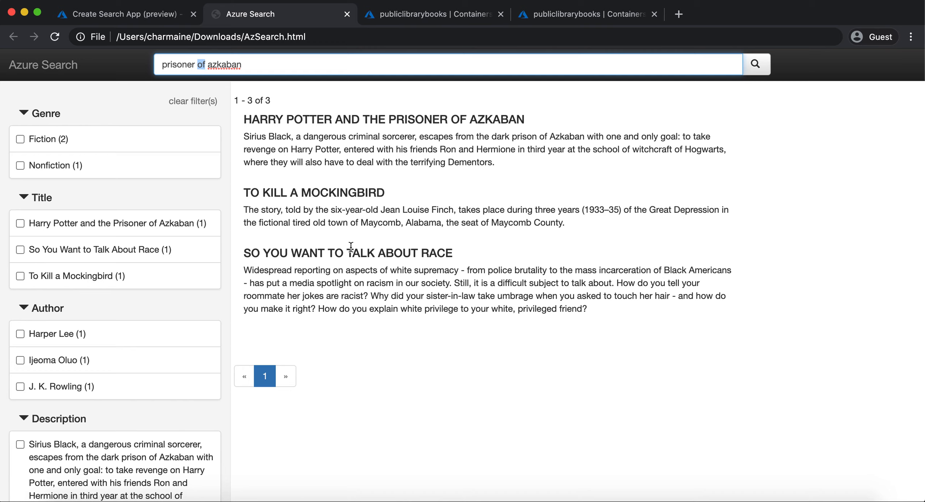
Step: Cut the query down to the single word "of" and run the search
click(311, 65)
key(BackSpace)
key(BackSpace)
key(BackSpace)
key(BackSpace)
key(BackSpace)
key(BackSpace)
key(BackSpace)
key(BackSpace)
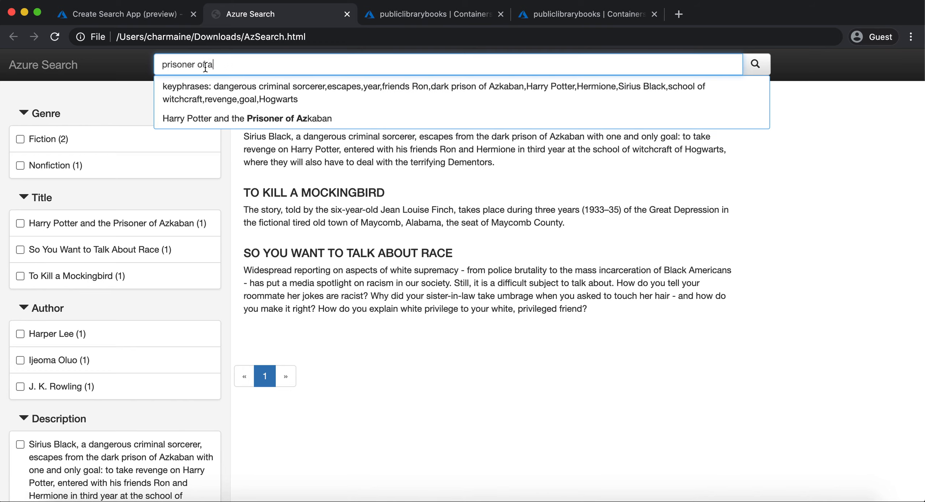
drag(202, 65, 131, 69)
key(BackSpace)
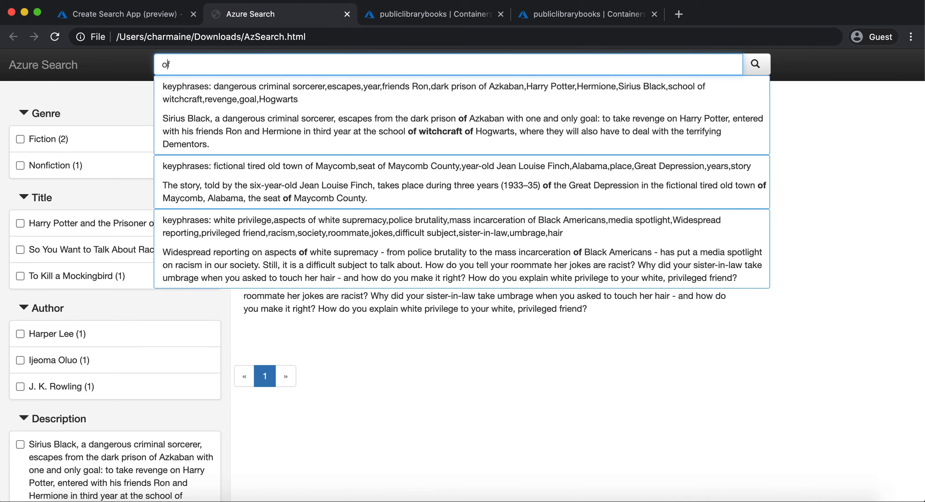
key(Return)
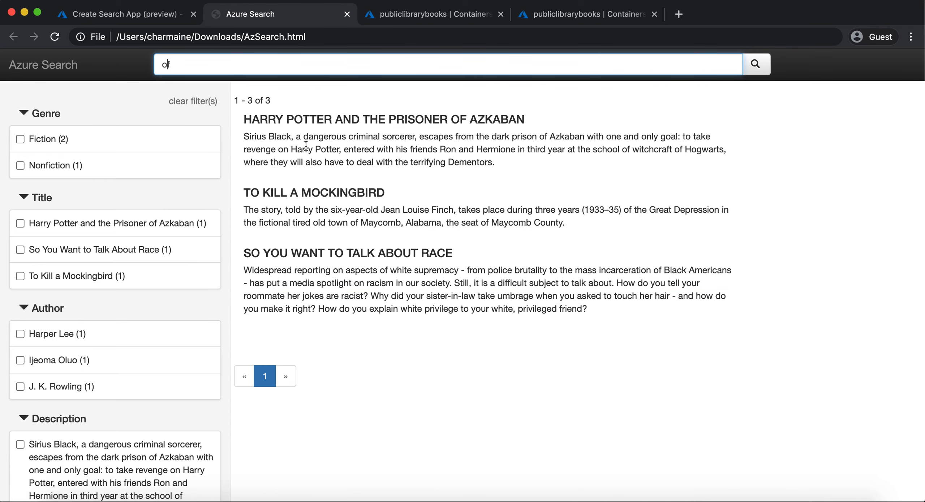
Step: Replace the query with "harry potter" without running the search, so that its key phrase and description suggestions are listed
drag(185, 68, 73, 67)
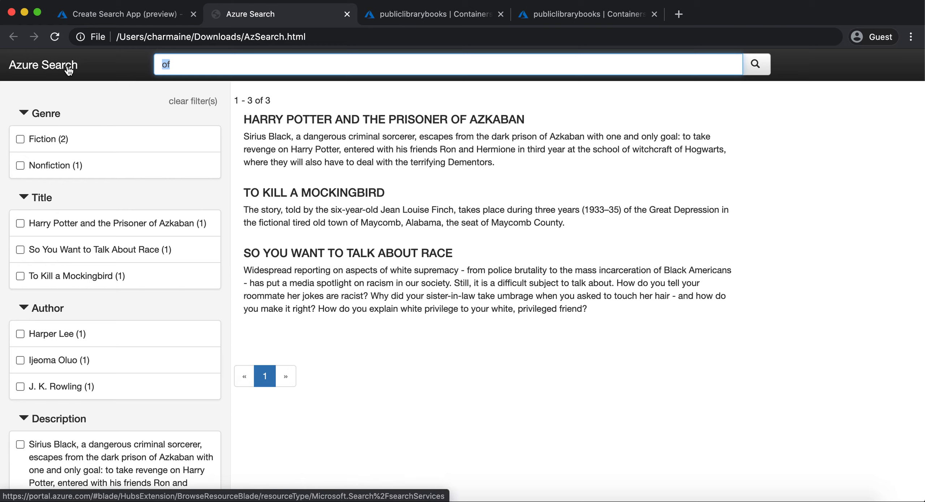
key(BackSpace)
text(x)
key(BackSpace)
text(x)
key(BackSpace)
text(key p)
key(BackSpace)
key(BackSpace)
key(BackSpace)
key(BackSpace)
key(BackSpace)
text(harry)
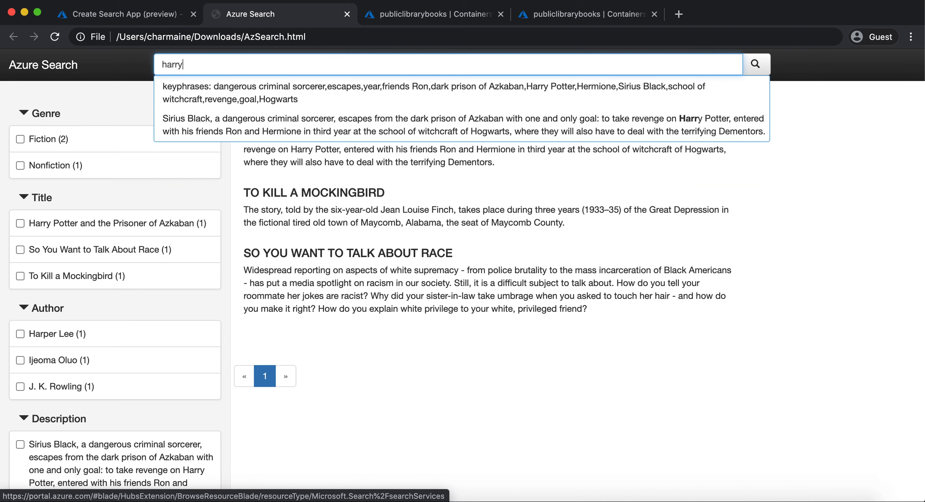
text( potter)
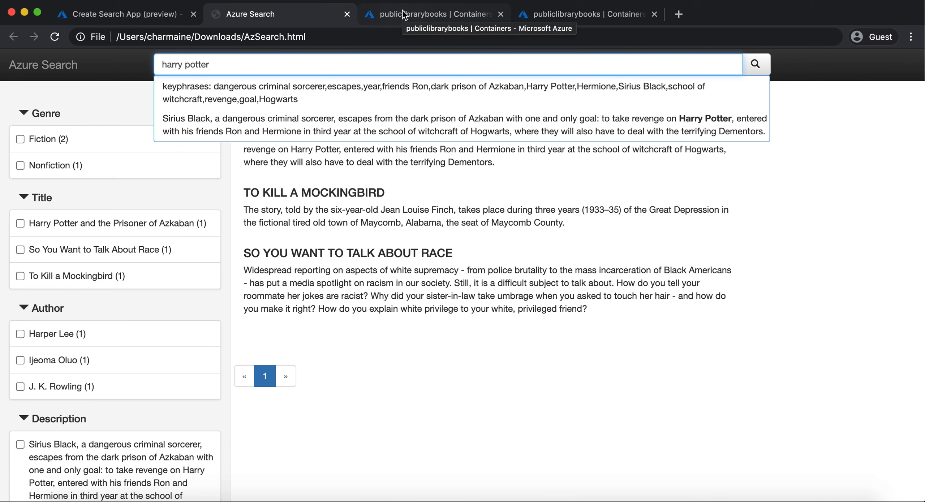
Step: Turn off Show Field Name for the keyphrases suggestion in the Create Search App page, comparing it with the generated search app
click(148, 14)
click(467, 356)
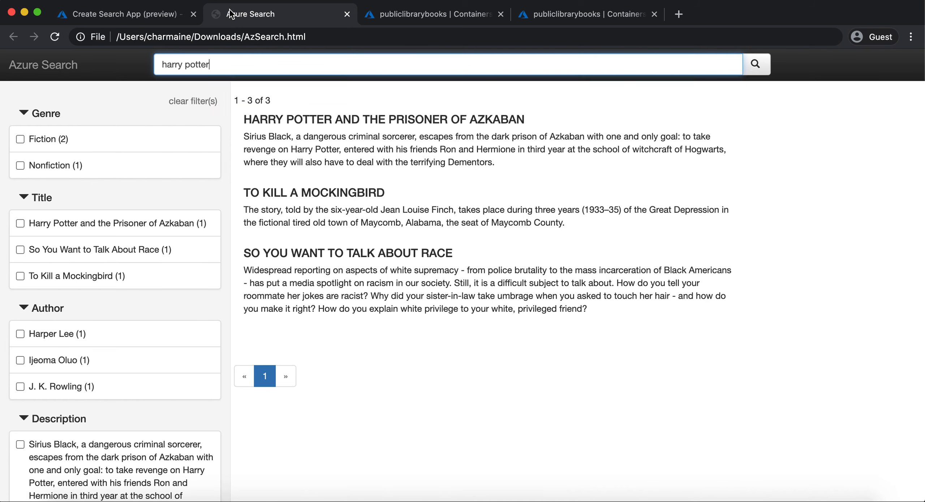
click(233, 13)
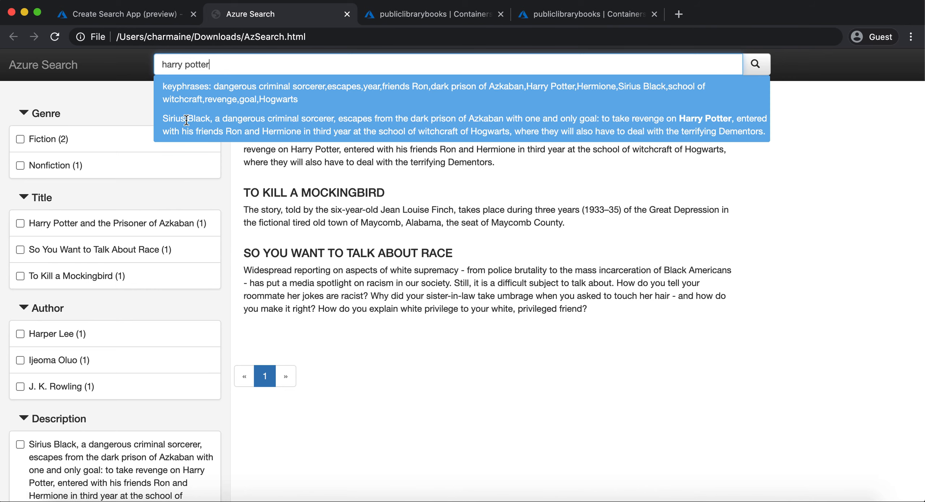
click(145, 16)
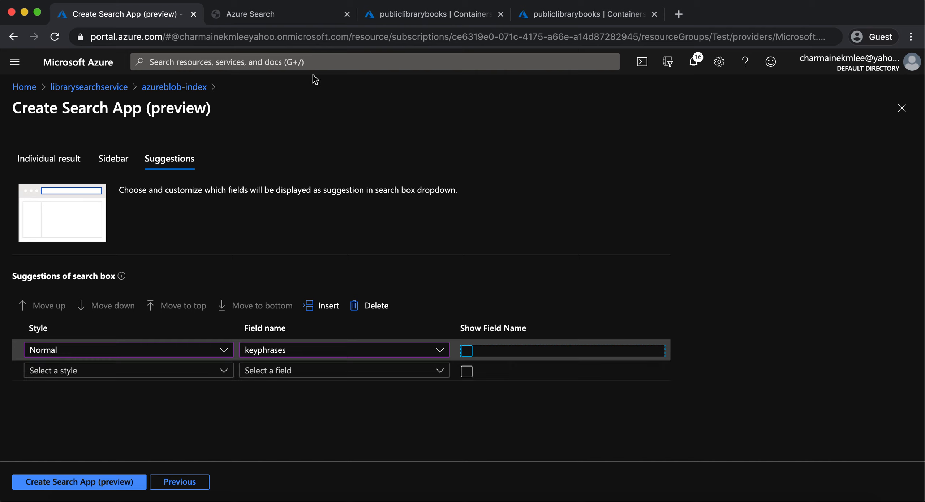
click(286, 15)
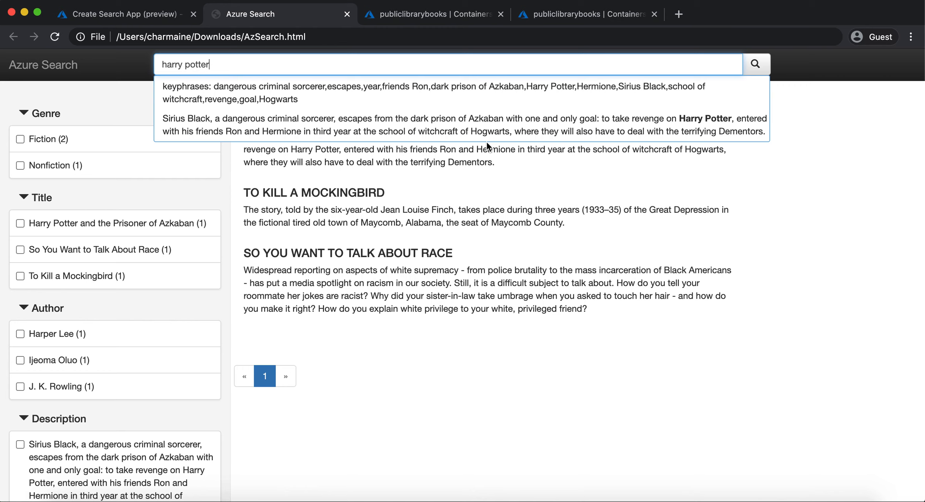
Step: Dismiss the suggestions and filter the books by the title Harry Potter and the Prisoner of Azkaban
click(339, 223)
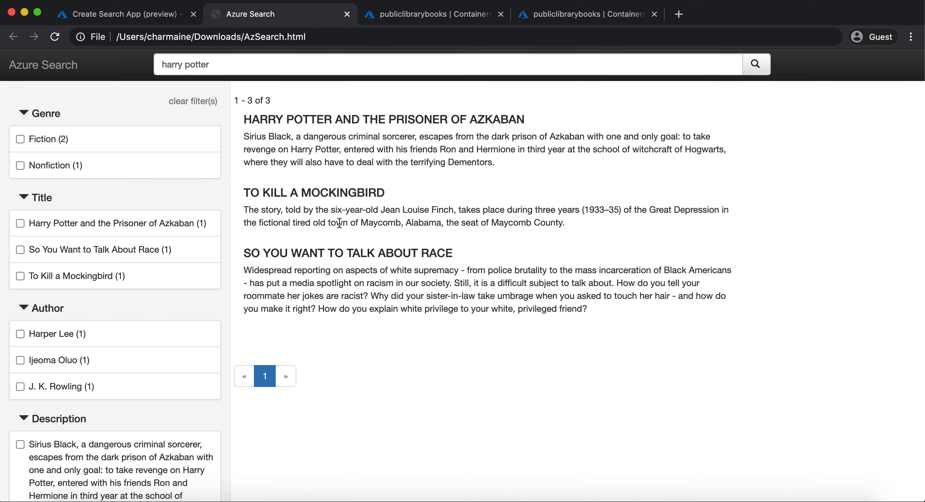
click(91, 227)
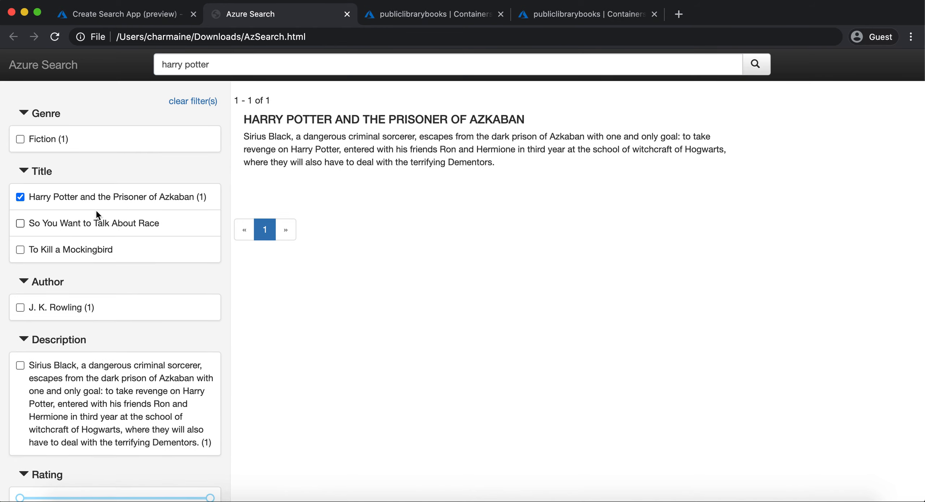